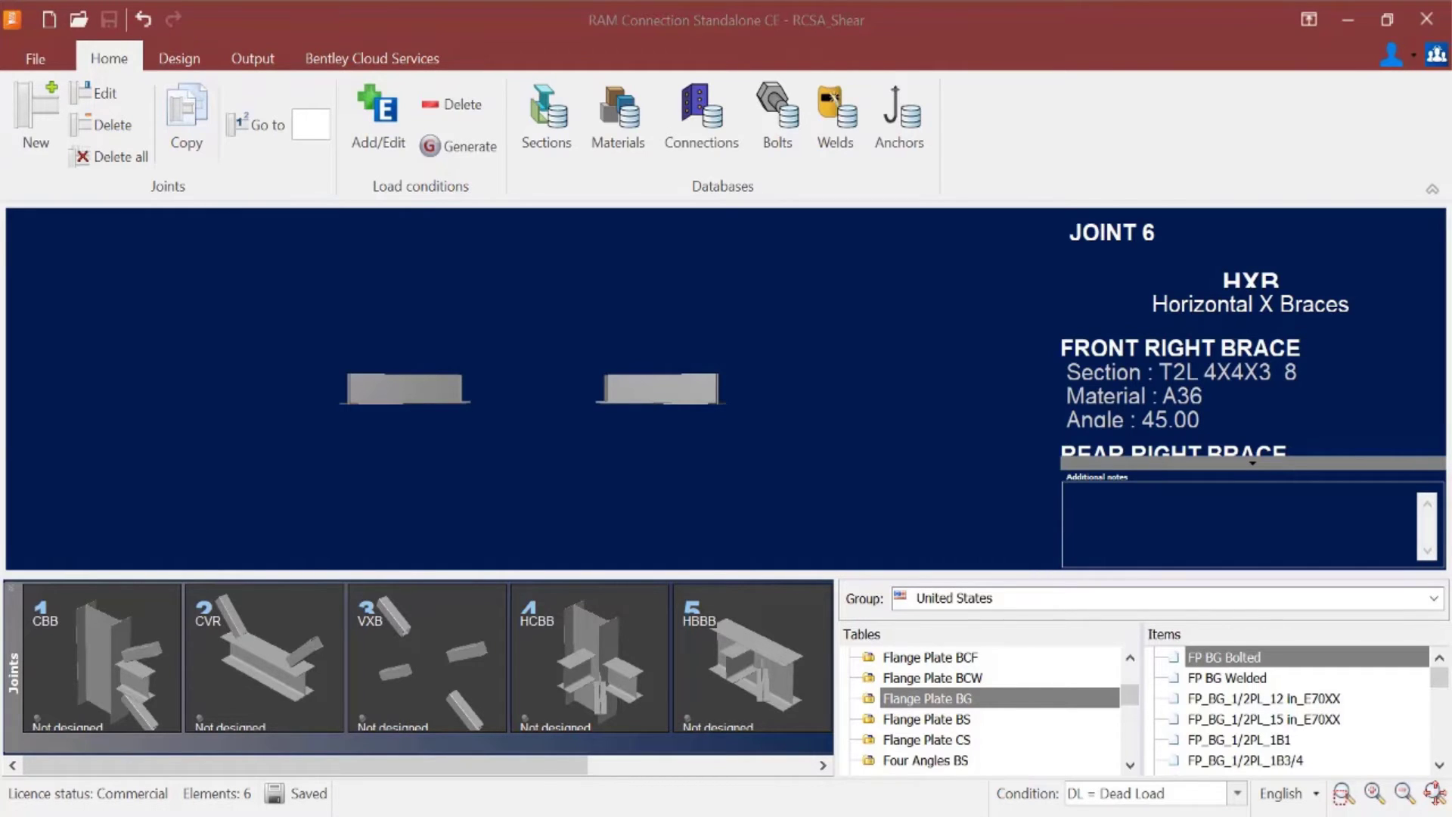
# - Select joint 1 (column-beam-brace) and bring up the Design tab's list of assignable connection types
pyautogui.click(105, 648)
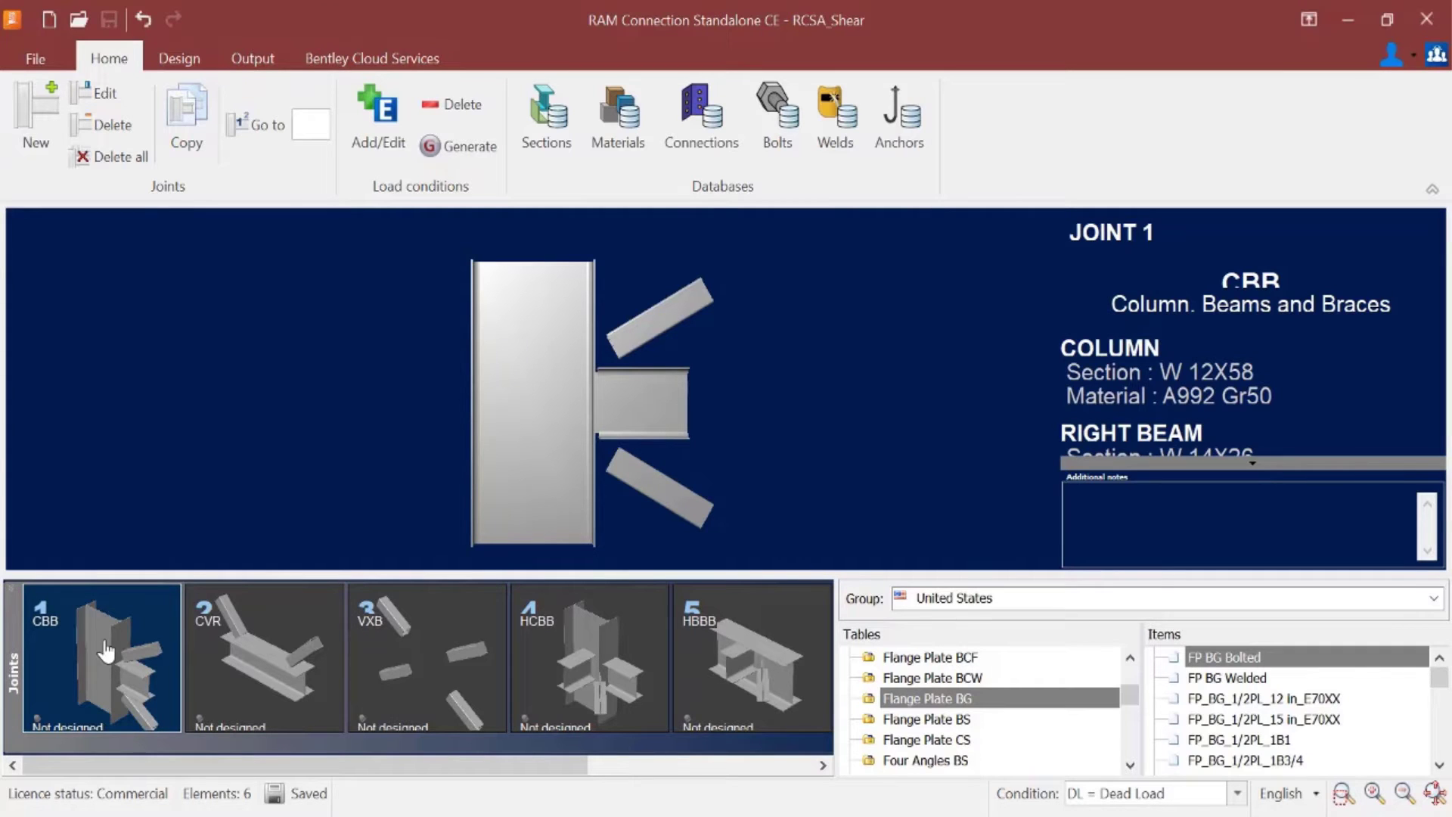
pyautogui.doubleClick(106, 649)
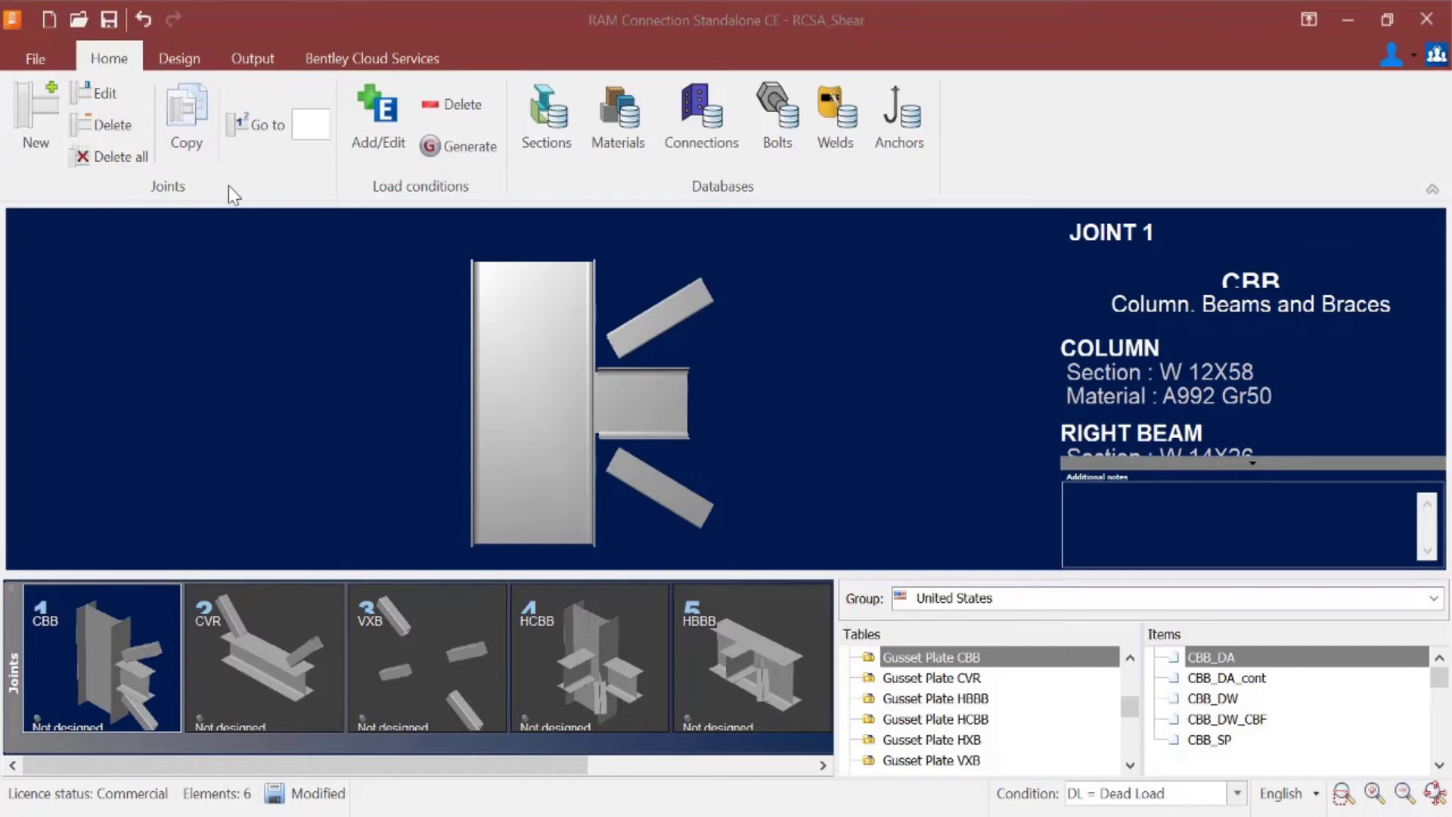
pyautogui.click(179, 60)
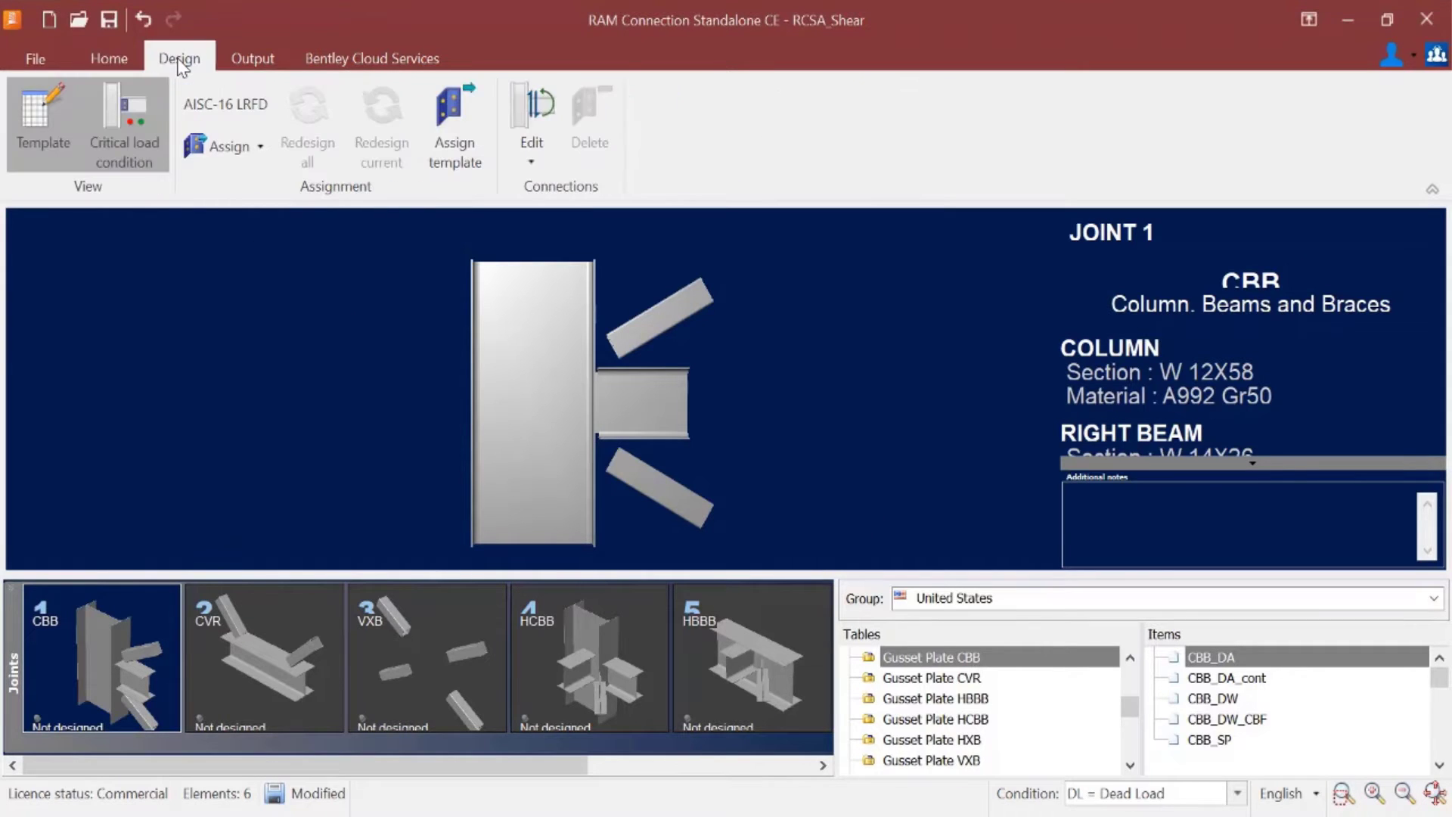
pyautogui.click(227, 148)
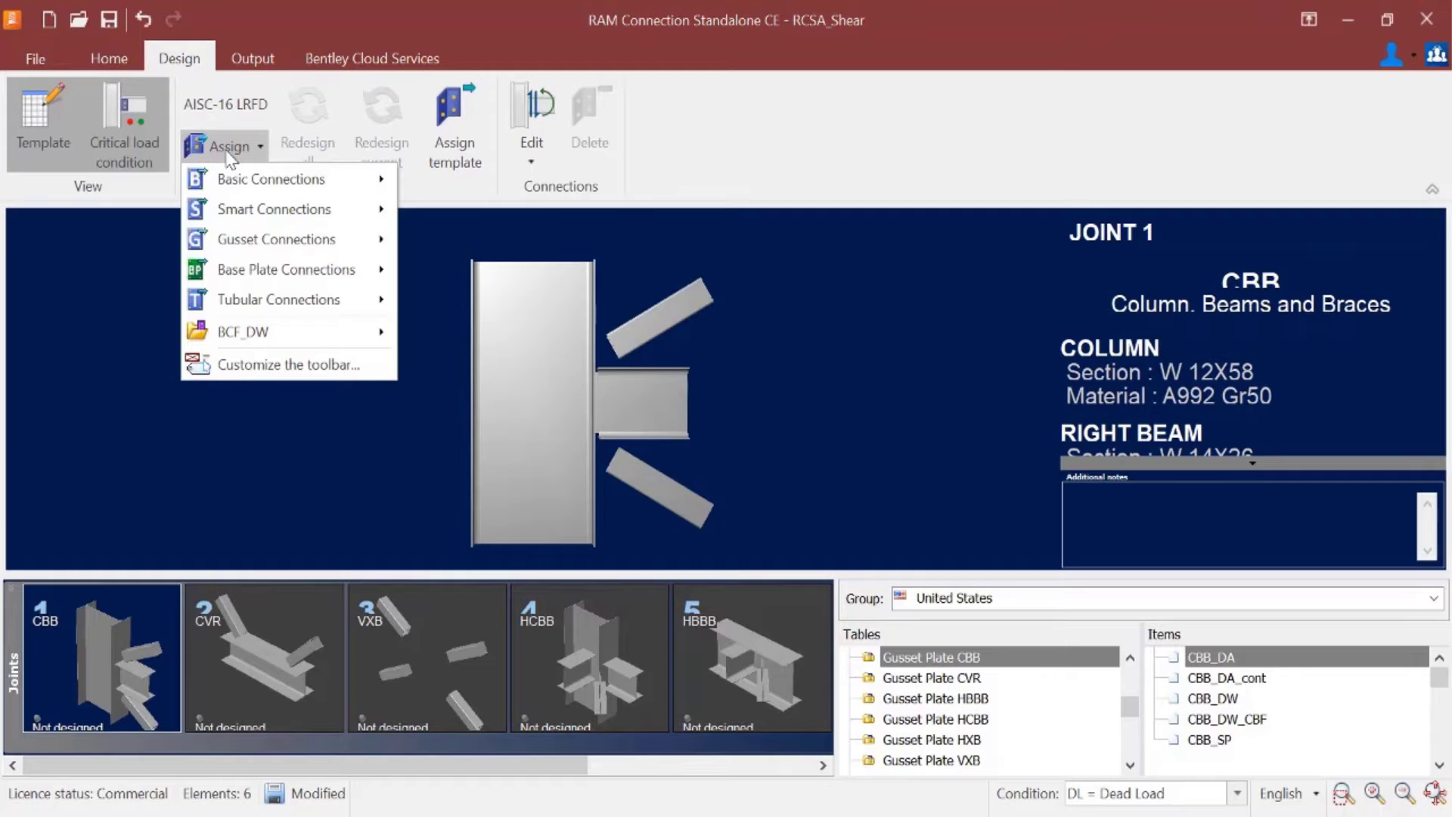
pyautogui.moveTo(248, 243)
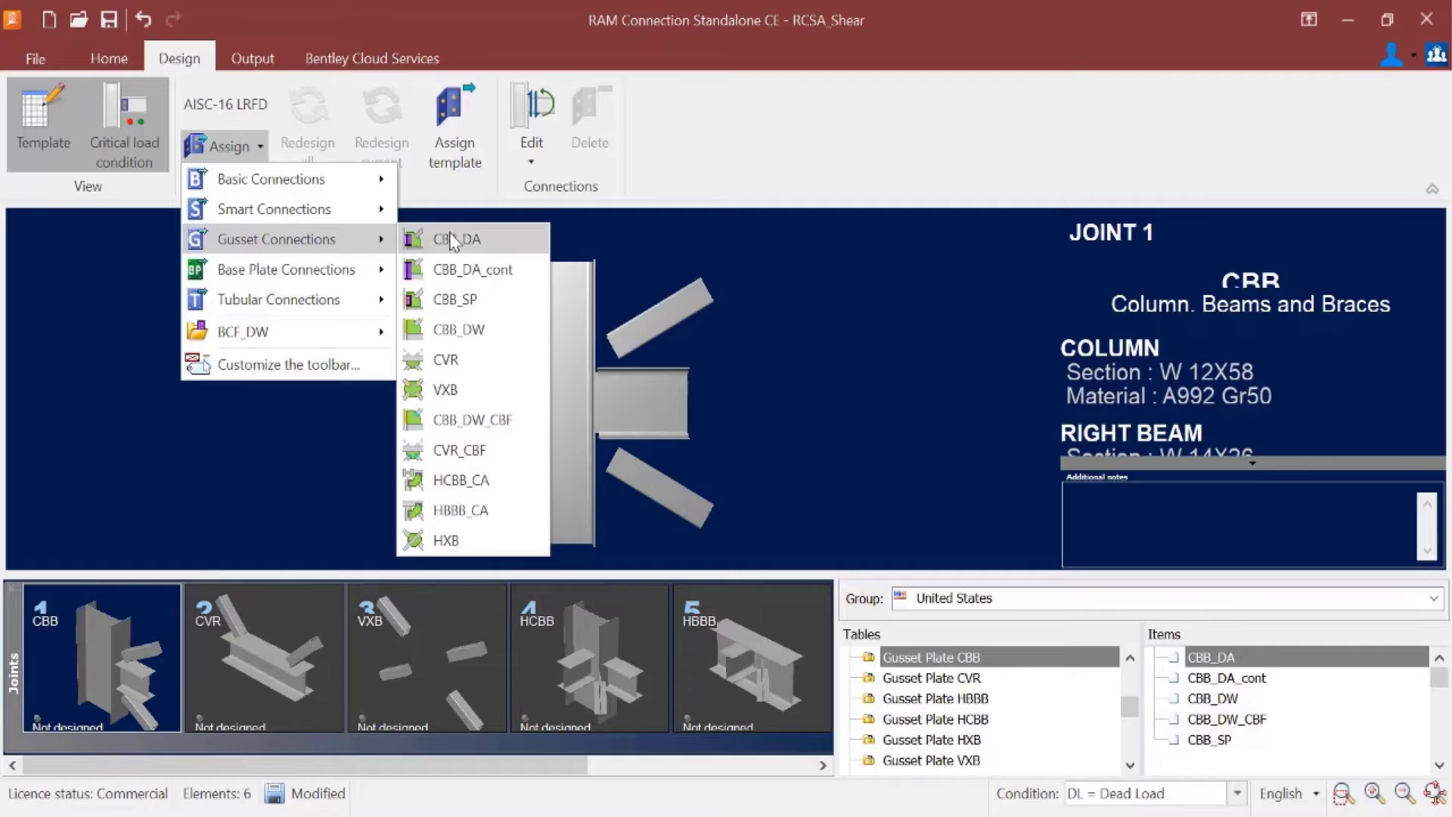
# - Assign the CBB_DA gusset connection to joint 1 and view it in 3-D
pyautogui.click(473, 239)
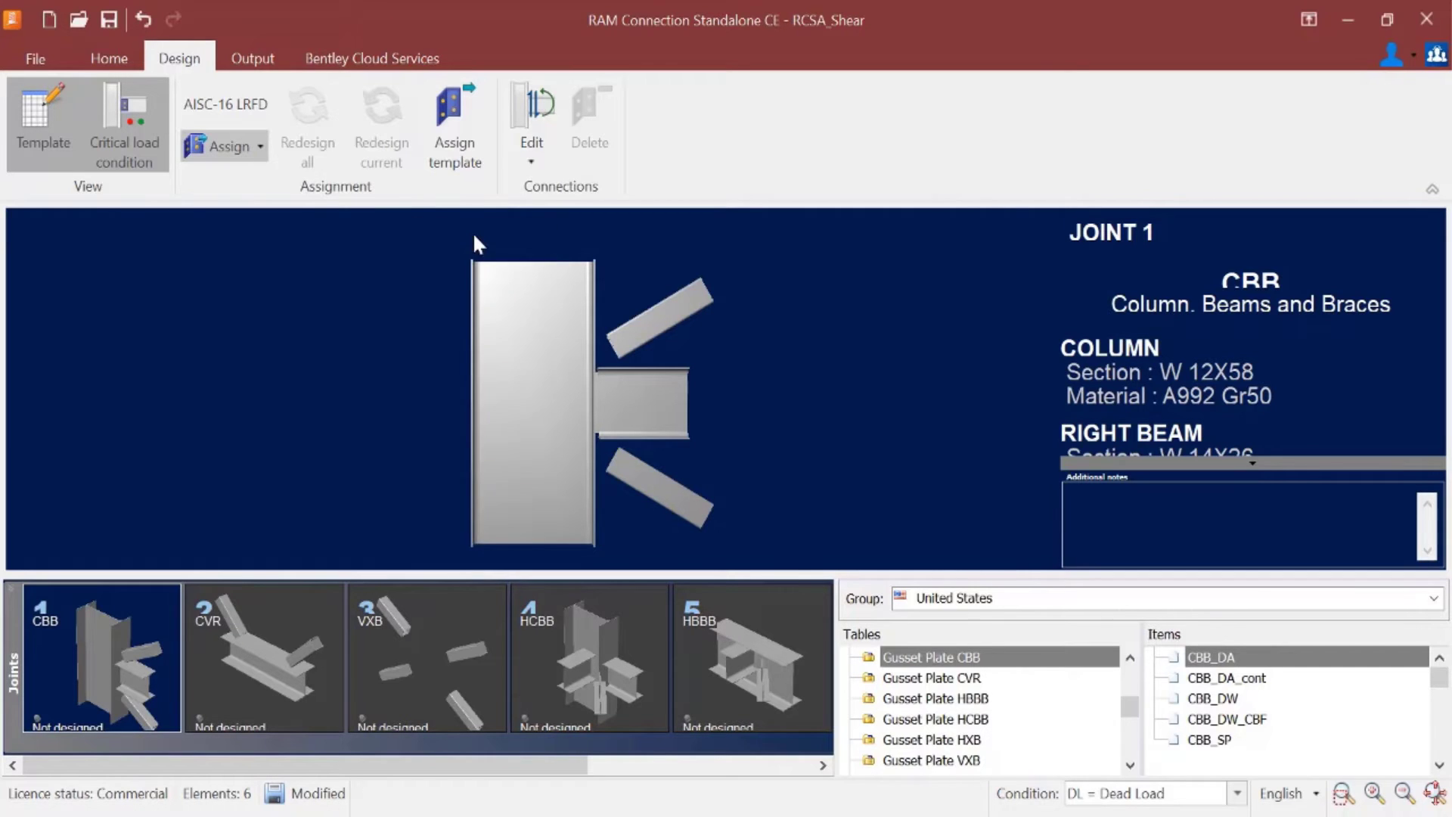
pyautogui.click(931, 591)
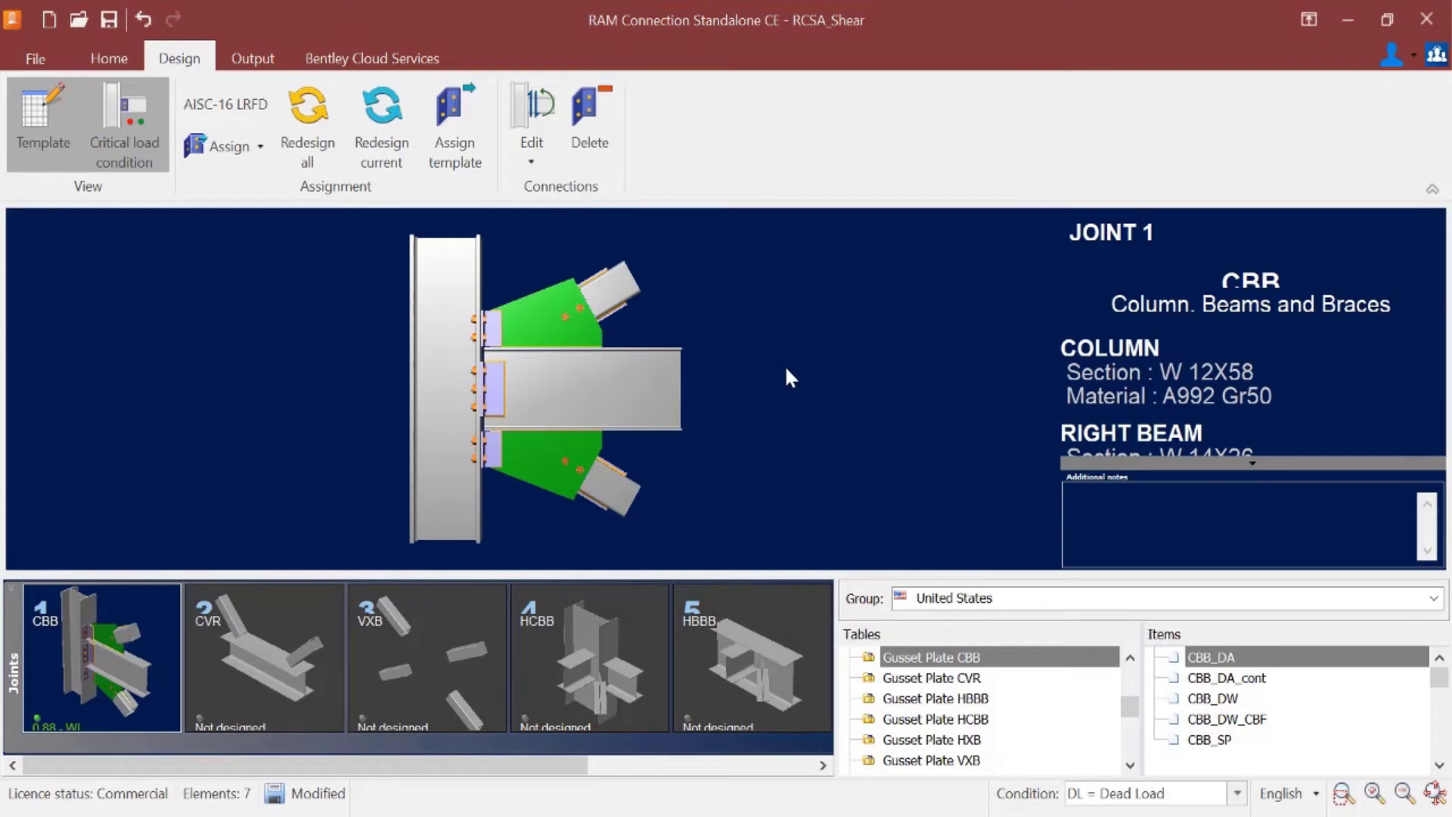
pyautogui.moveTo(783, 364); pyautogui.dragTo(749, 381)
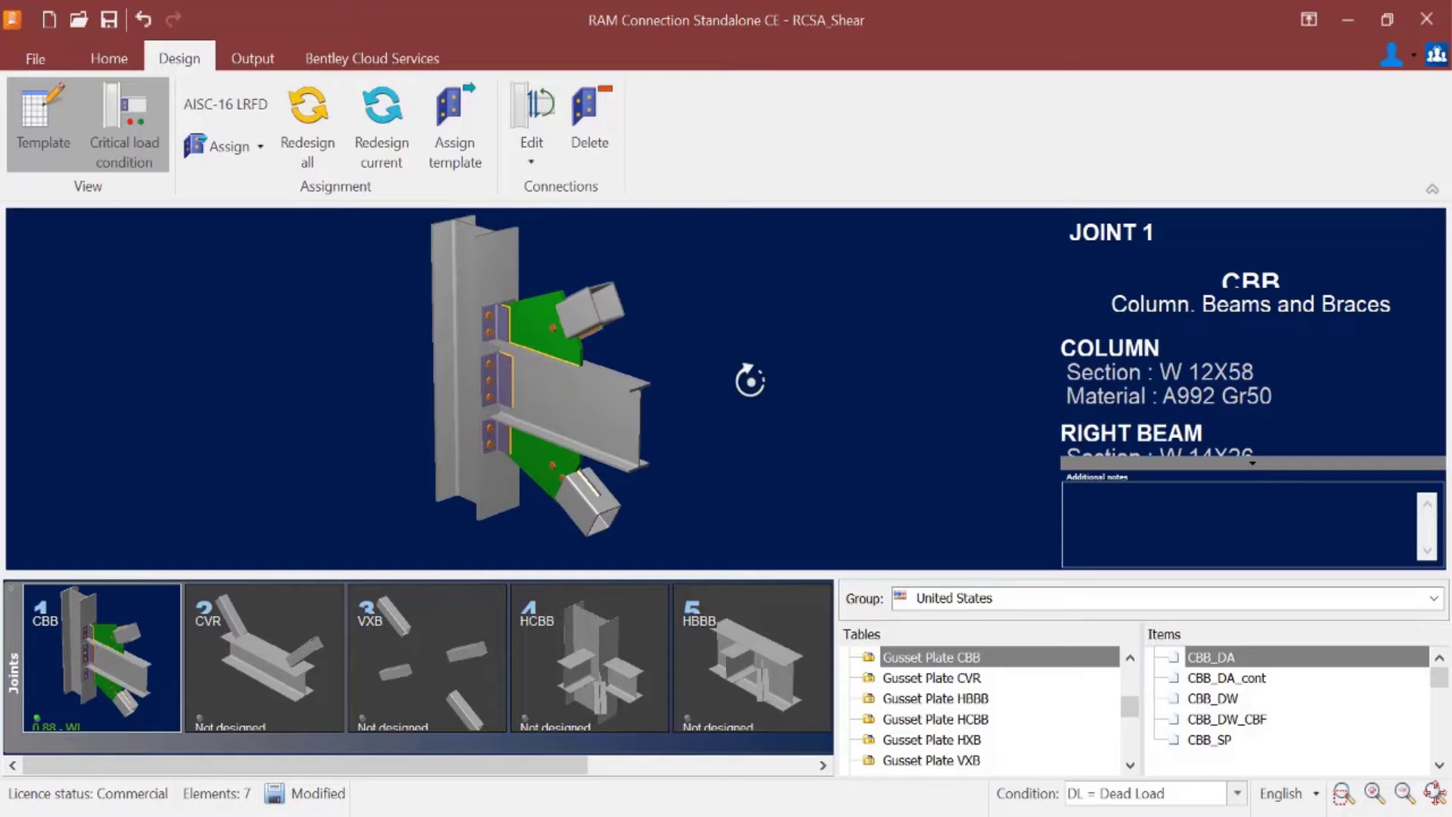
pyautogui.rightClick(749, 381)
pyautogui.click(722, 156)
# - Replace it with the CBB_SP gusset connection, which gives a 0.99 ratio
pyautogui.click(233, 148)
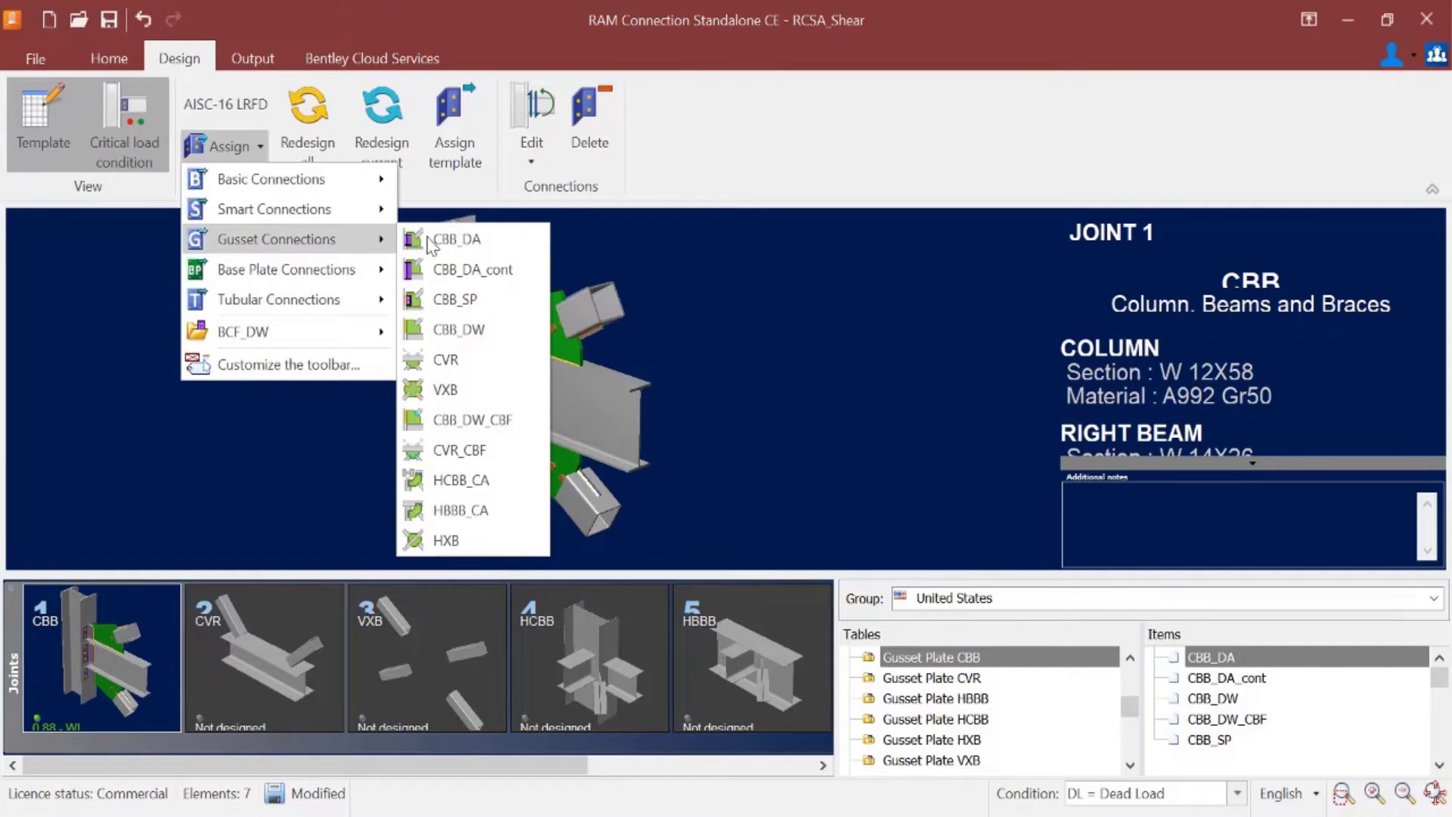
pyautogui.click(465, 301)
pyautogui.click(932, 591)
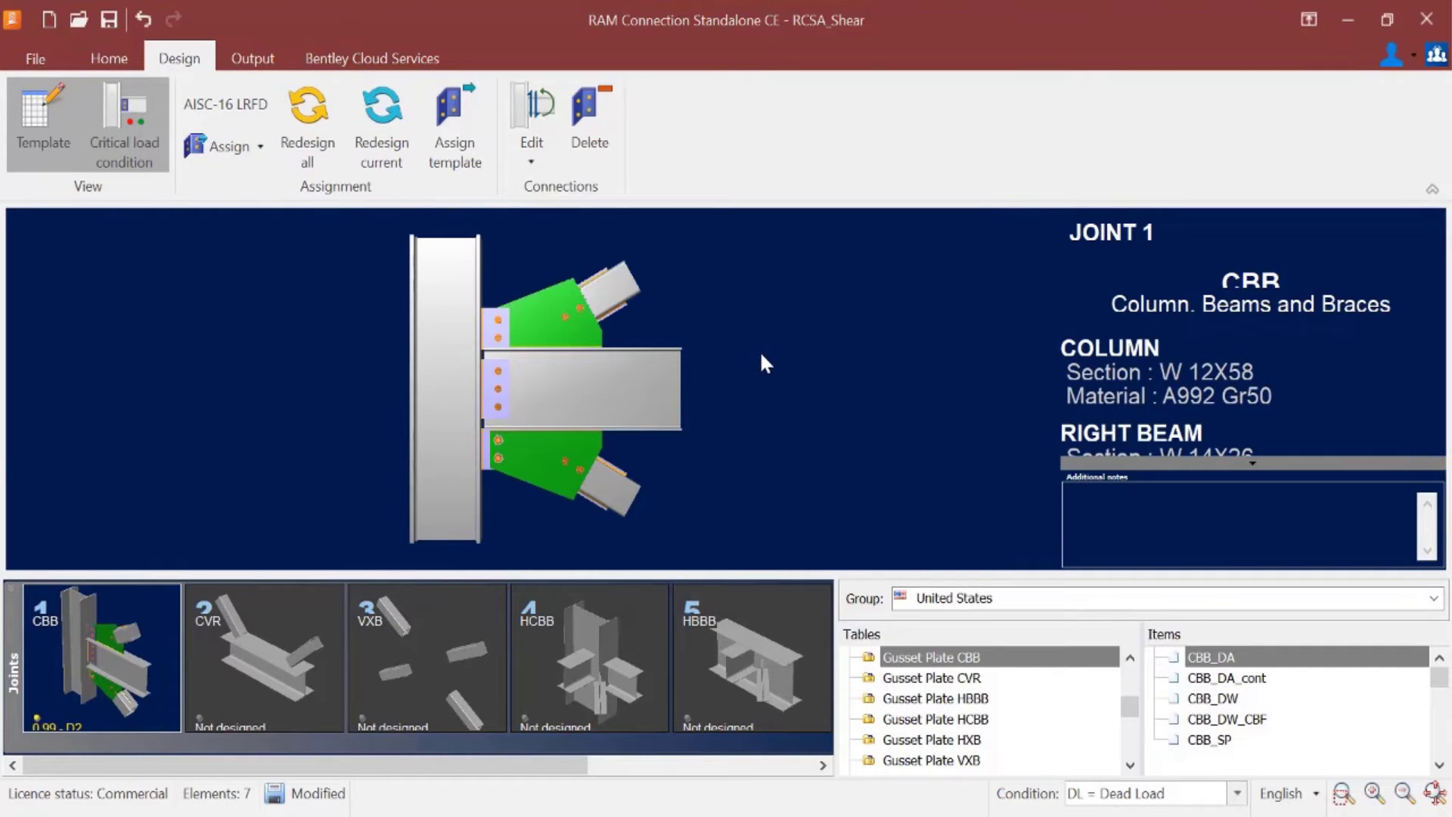
pyautogui.moveTo(761, 356)
pyautogui.mouseDown()
pyautogui.moveTo(716, 382)
pyautogui.moveTo(738, 366)
pyautogui.mouseUp()
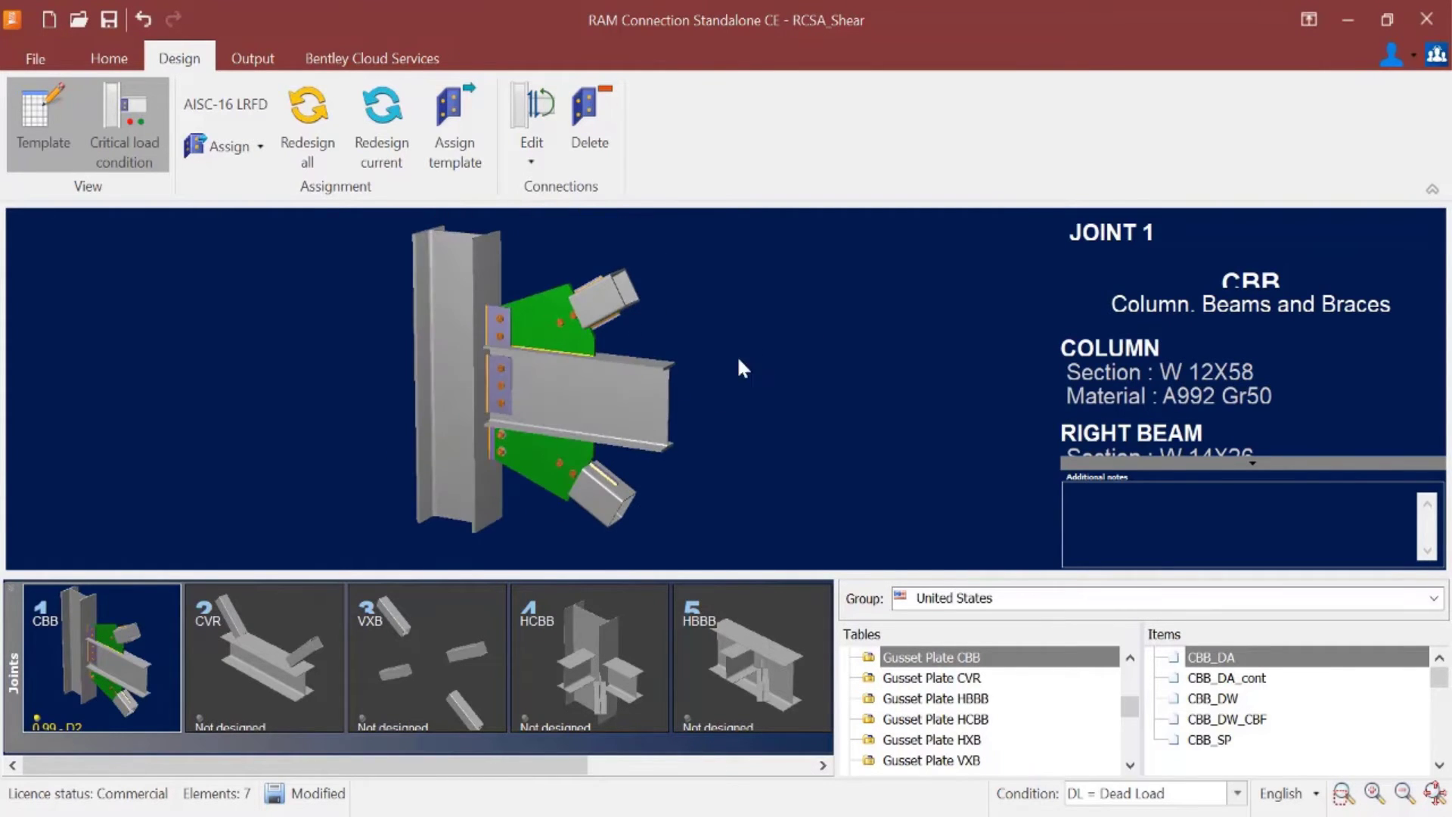
pyautogui.click(220, 146)
pyautogui.moveTo(260, 204)
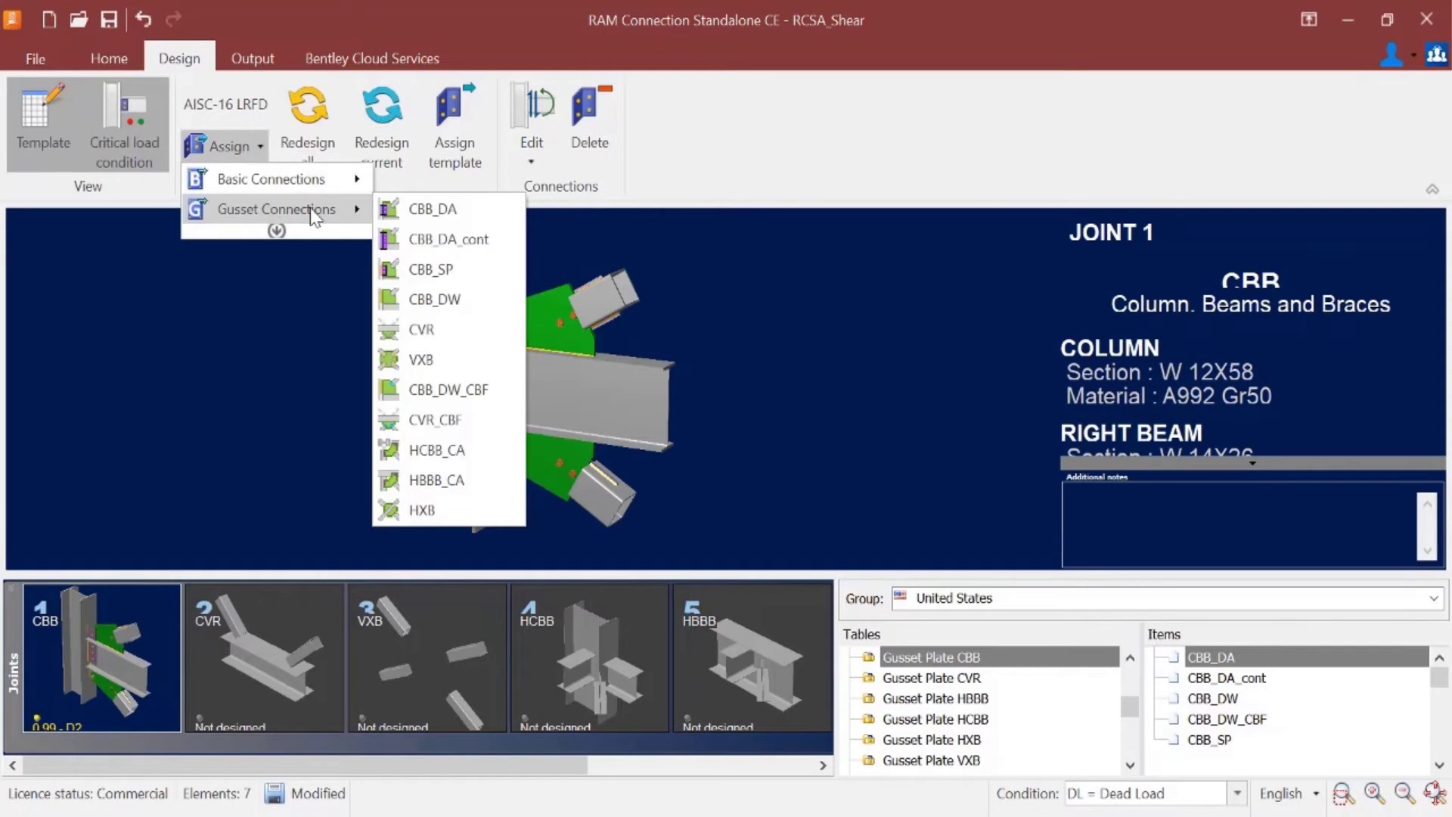
# - Assign the CBB_DW directly-welded gusset connection to joint 1 (ratio 0.88) and inspect it in 3-D
pyautogui.click(434, 299)
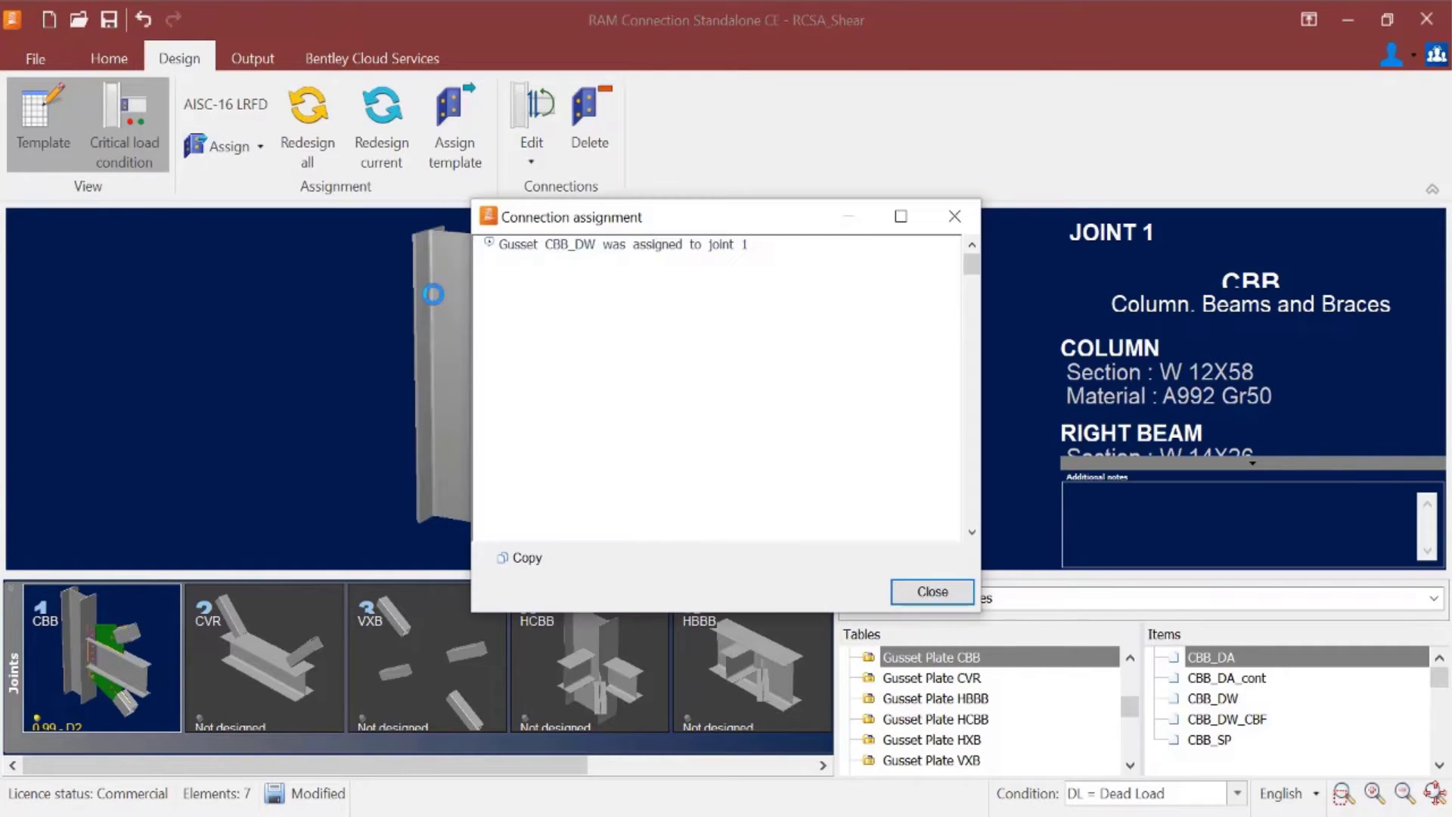
pyautogui.click(924, 592)
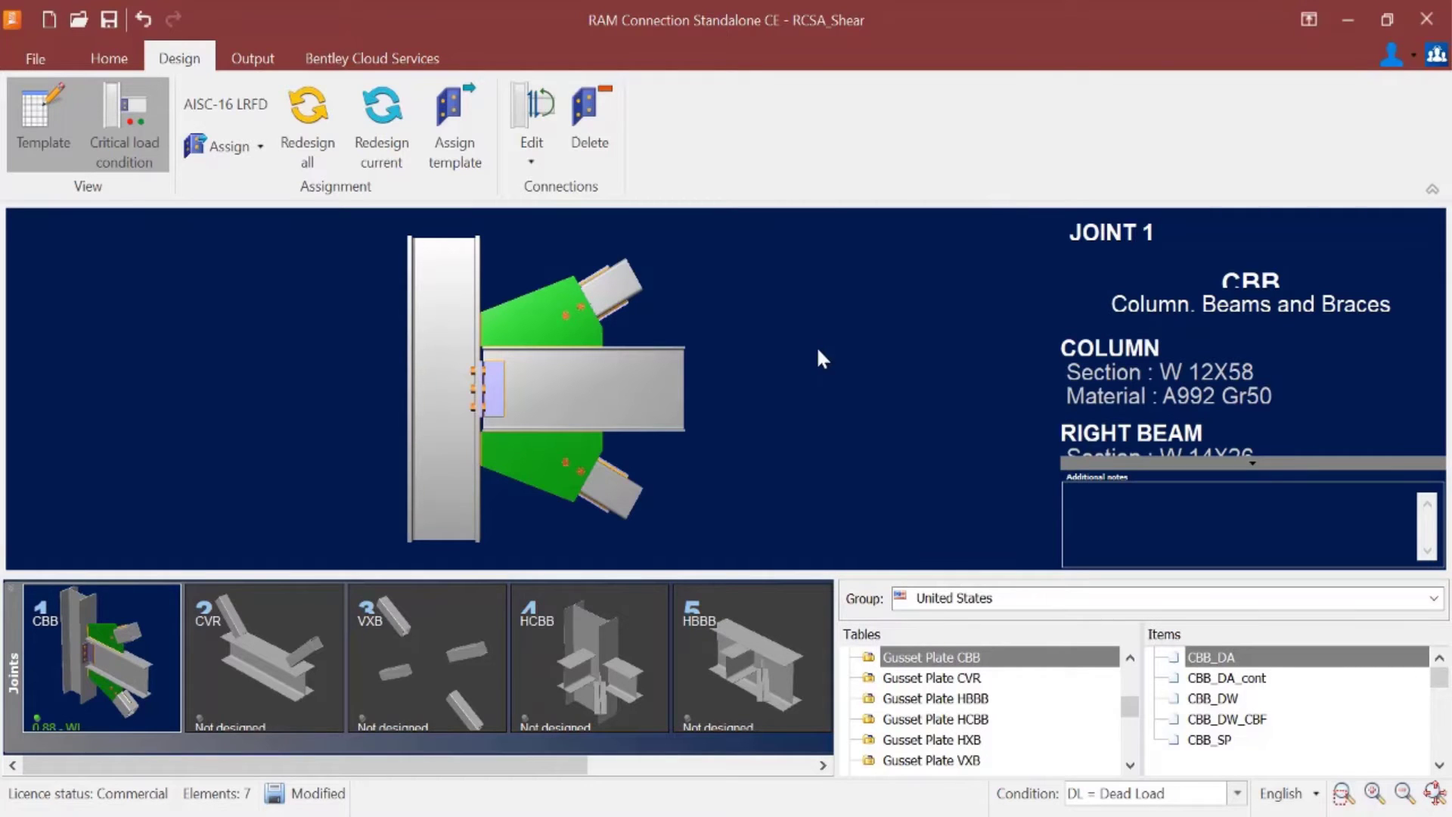
pyautogui.moveTo(813, 344); pyautogui.dragTo(781, 370)
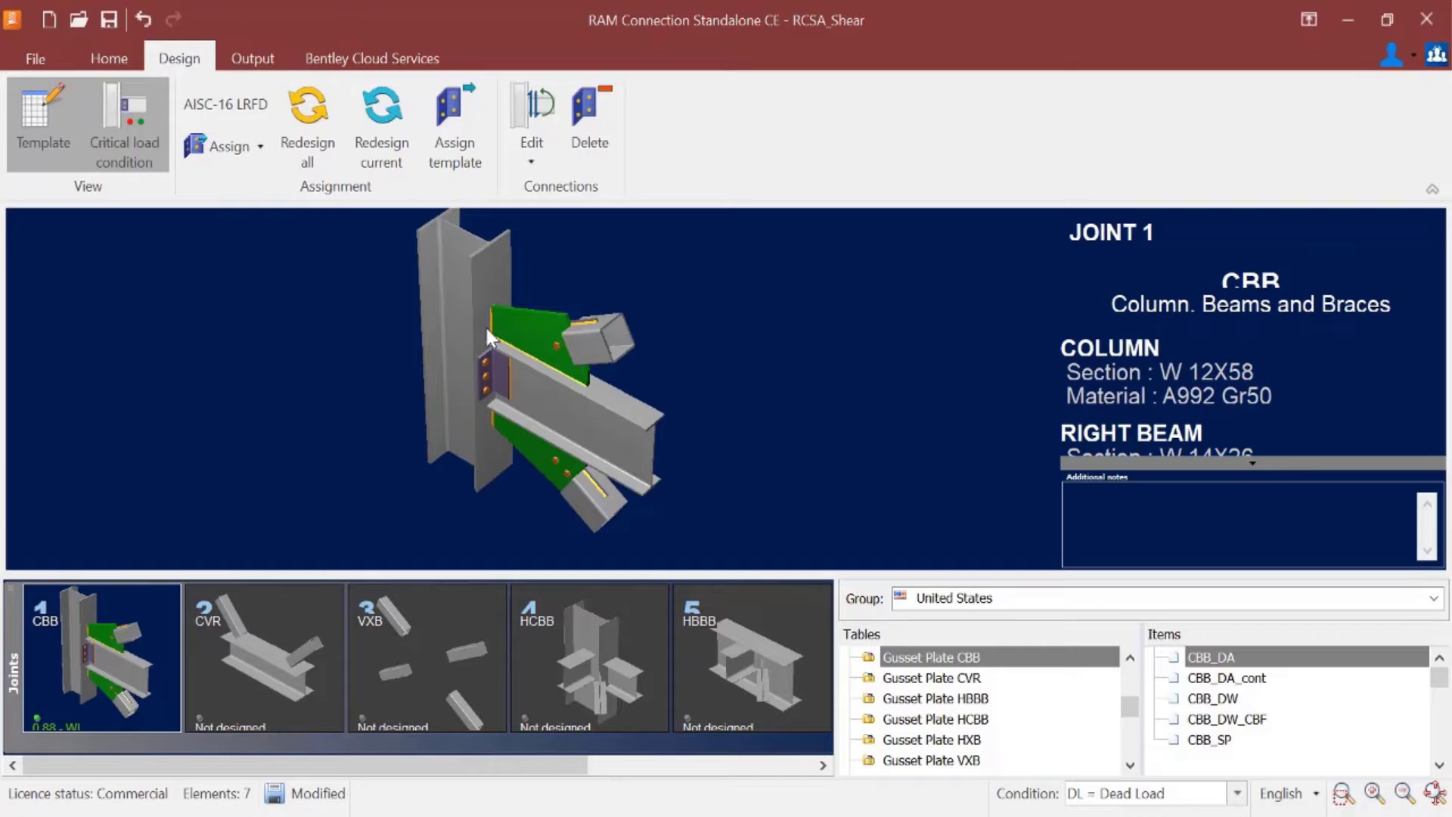
pyautogui.moveTo(544, 396); pyautogui.dragTo(570, 371)
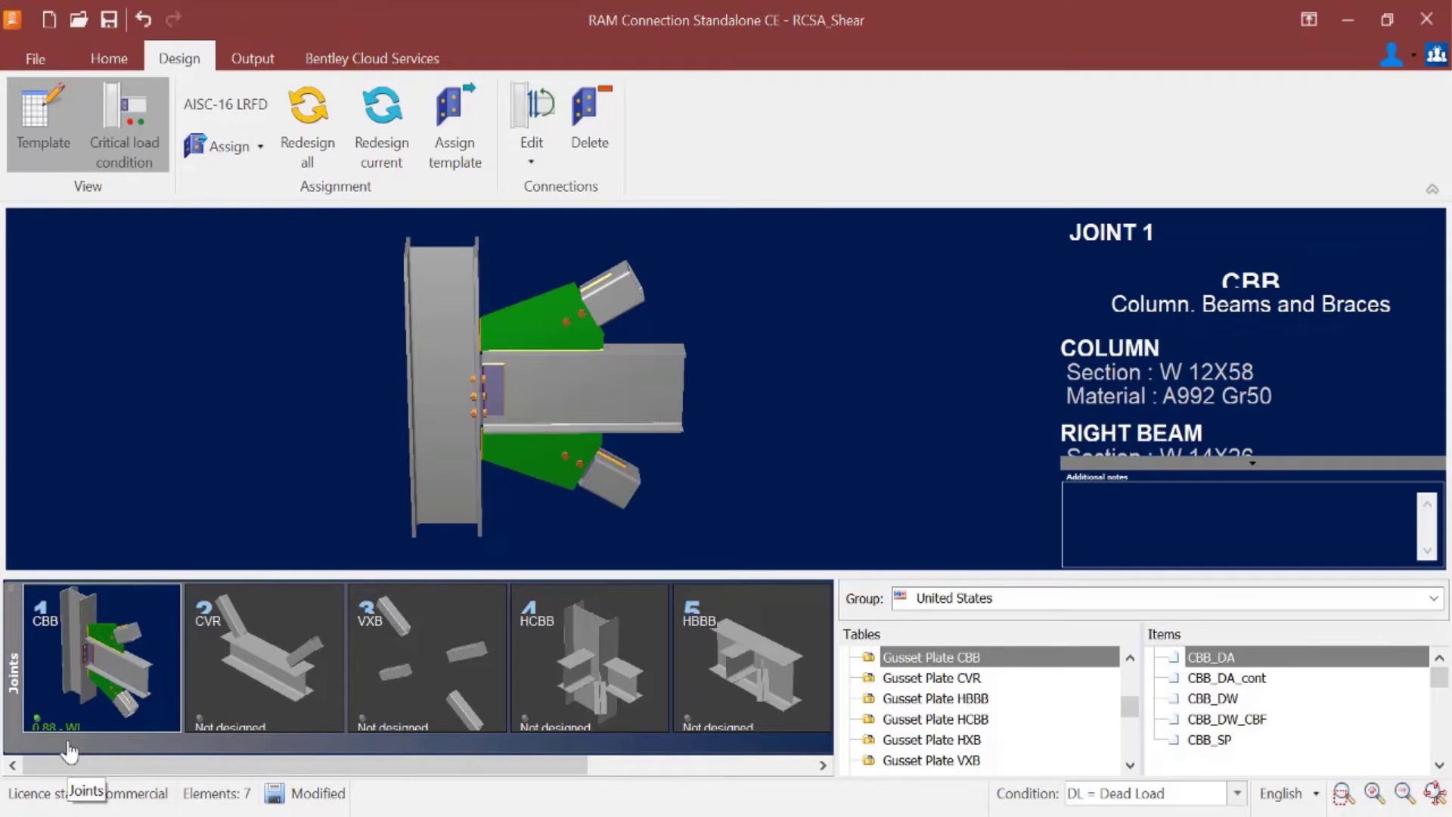
# - Rotate the model so the column sits on the right and bring up the connection edit choices
pyautogui.moveTo(751, 461); pyautogui.dragTo(614, 428)
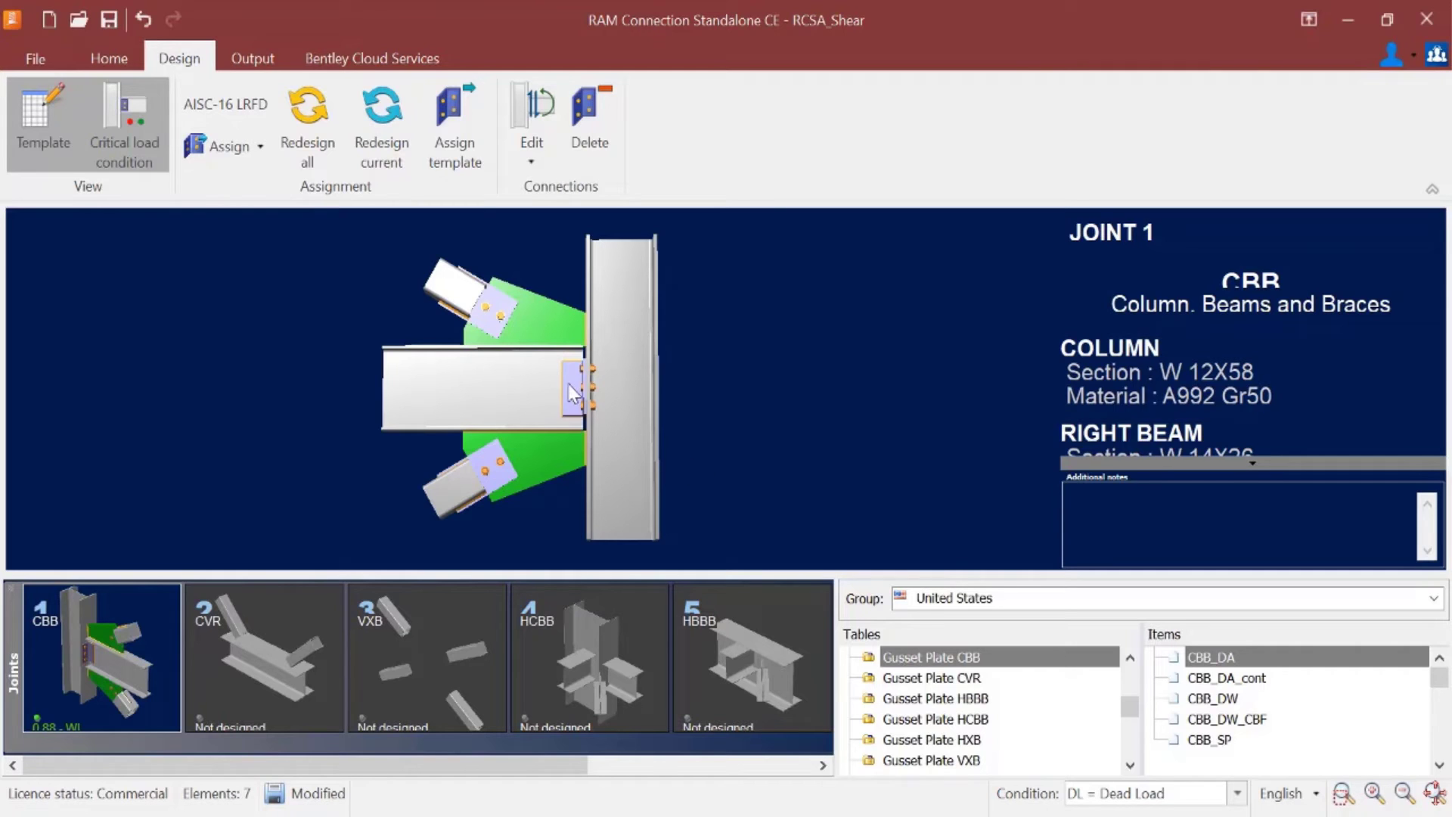
pyautogui.click(526, 158)
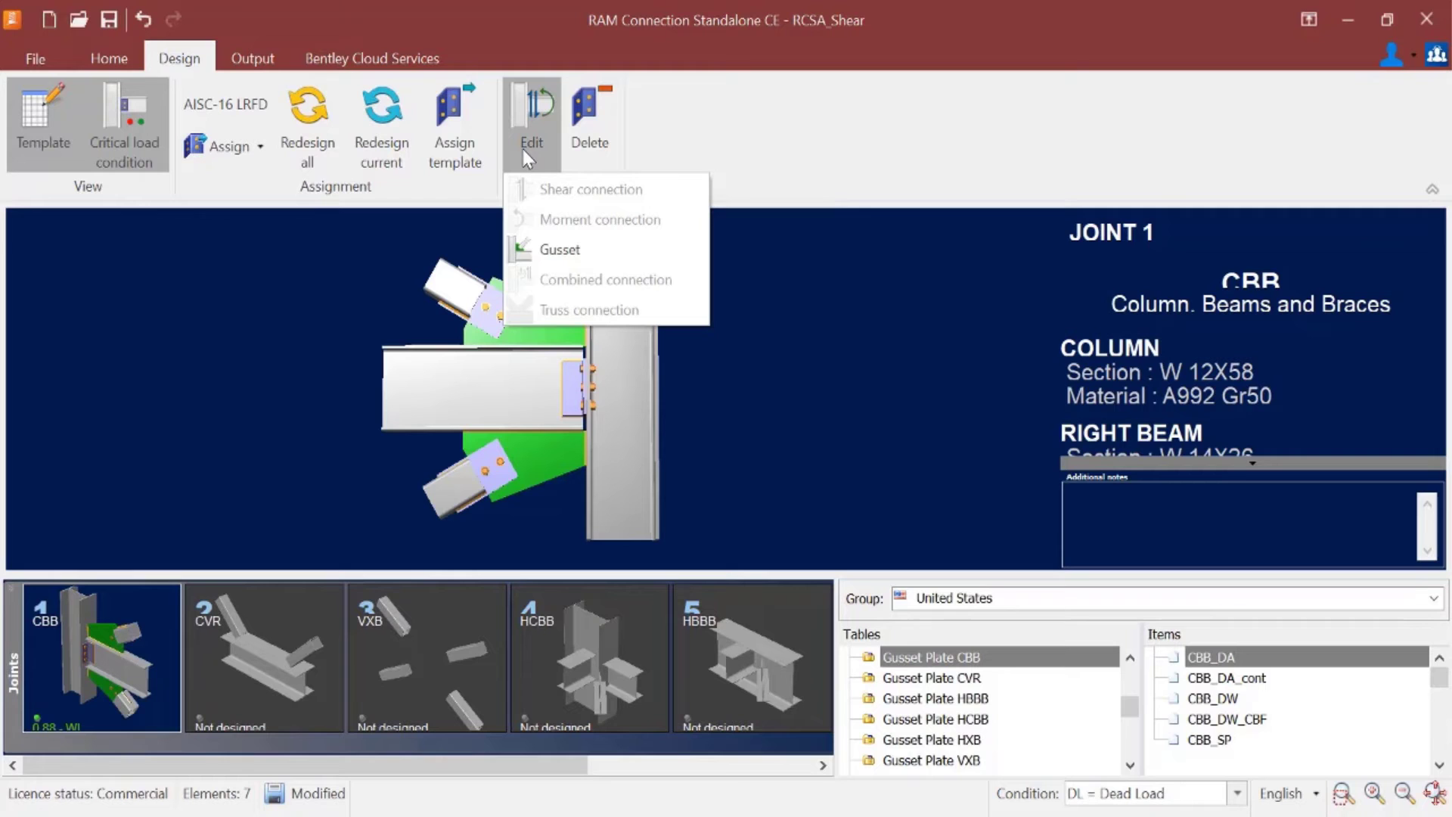
# - Open the gusset connection in the Connection Pad and show the Right beam interface properties
pyautogui.click(539, 253)
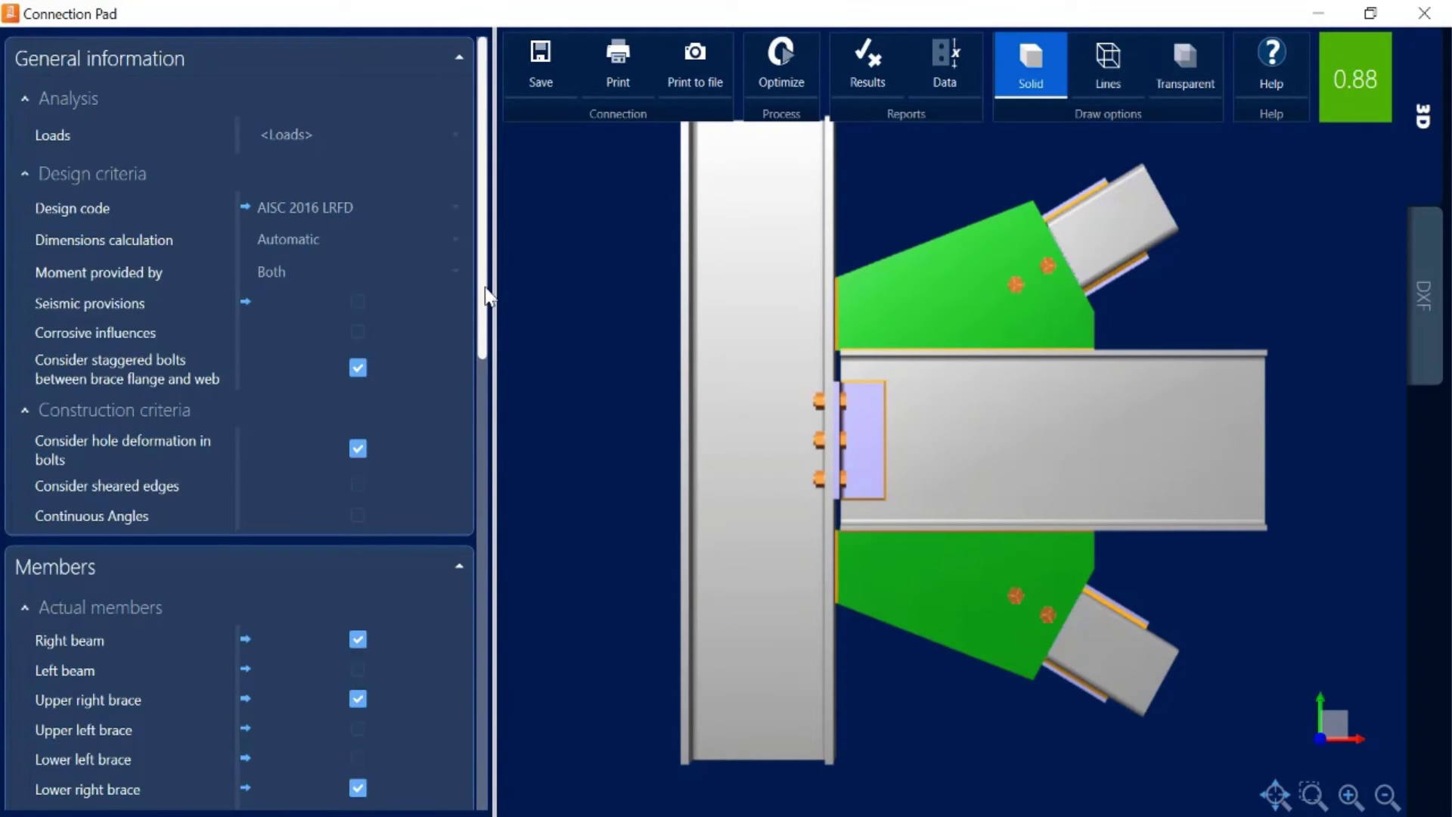
pyautogui.moveTo(483, 287); pyautogui.dragTo(485, 690)
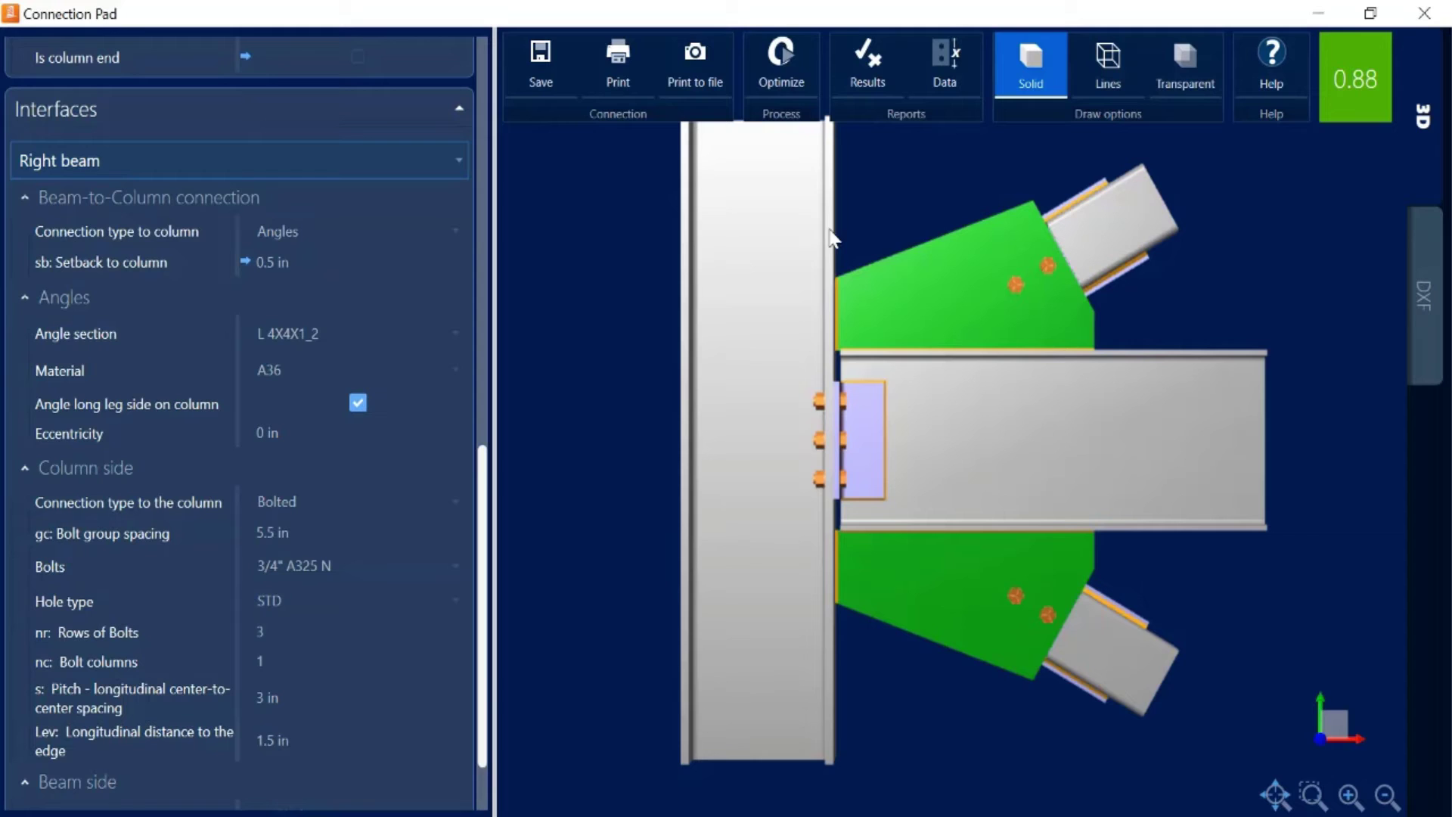
pyautogui.click(303, 159)
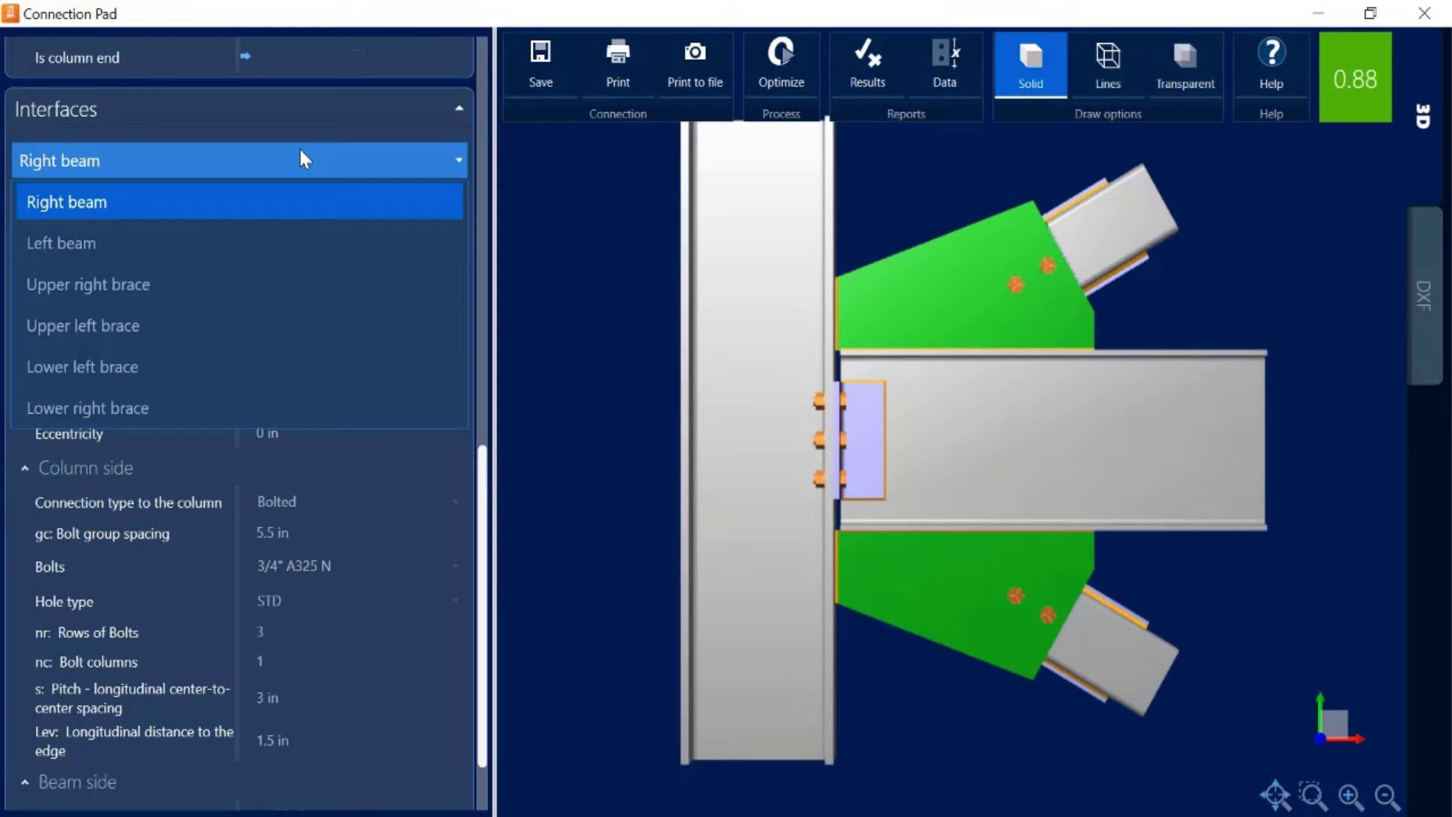
pyautogui.click(303, 158)
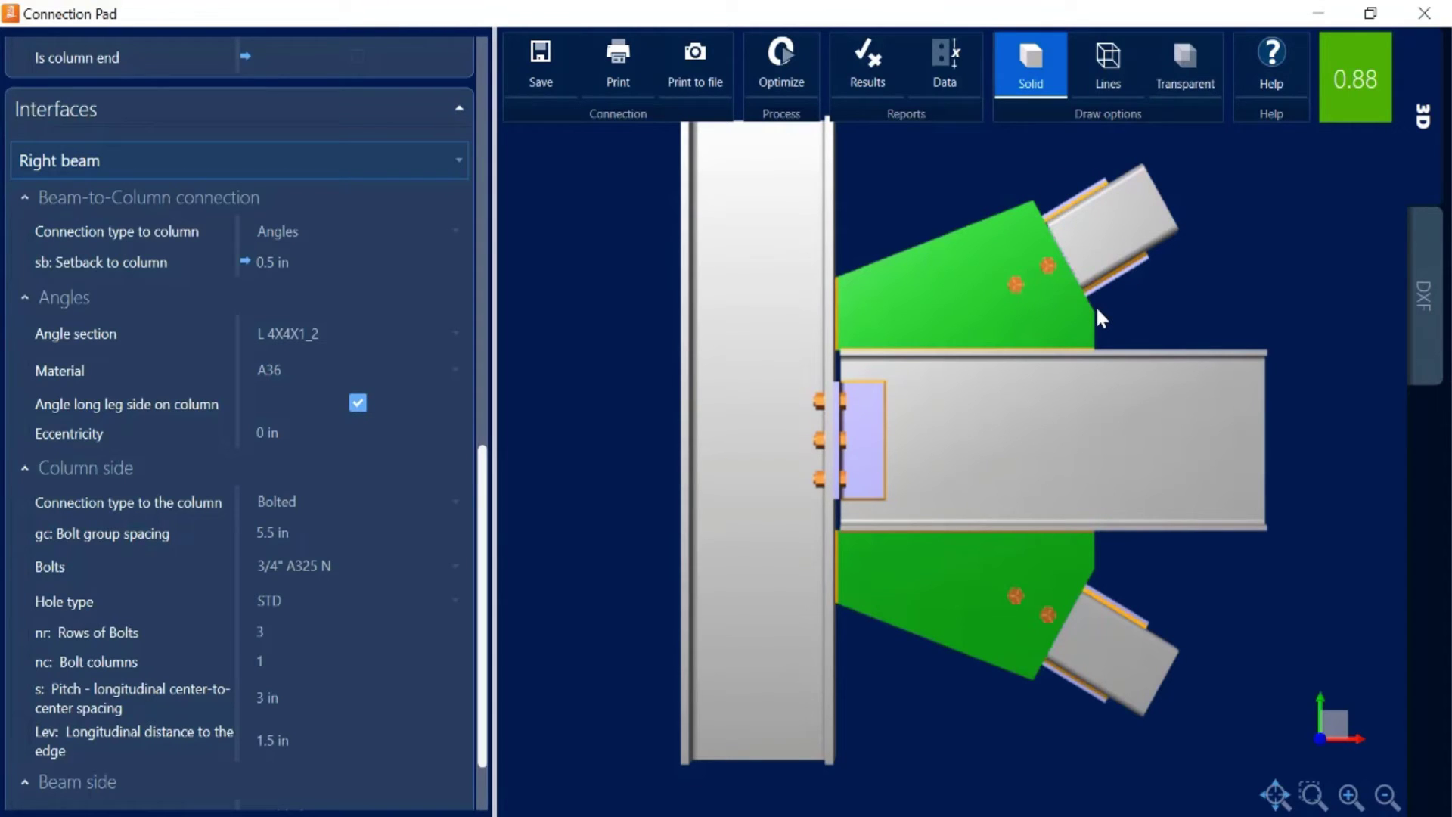
# - Change the upper right brace's gusset-to-brace connection type from Bolted to Welded
pyautogui.click(436, 167)
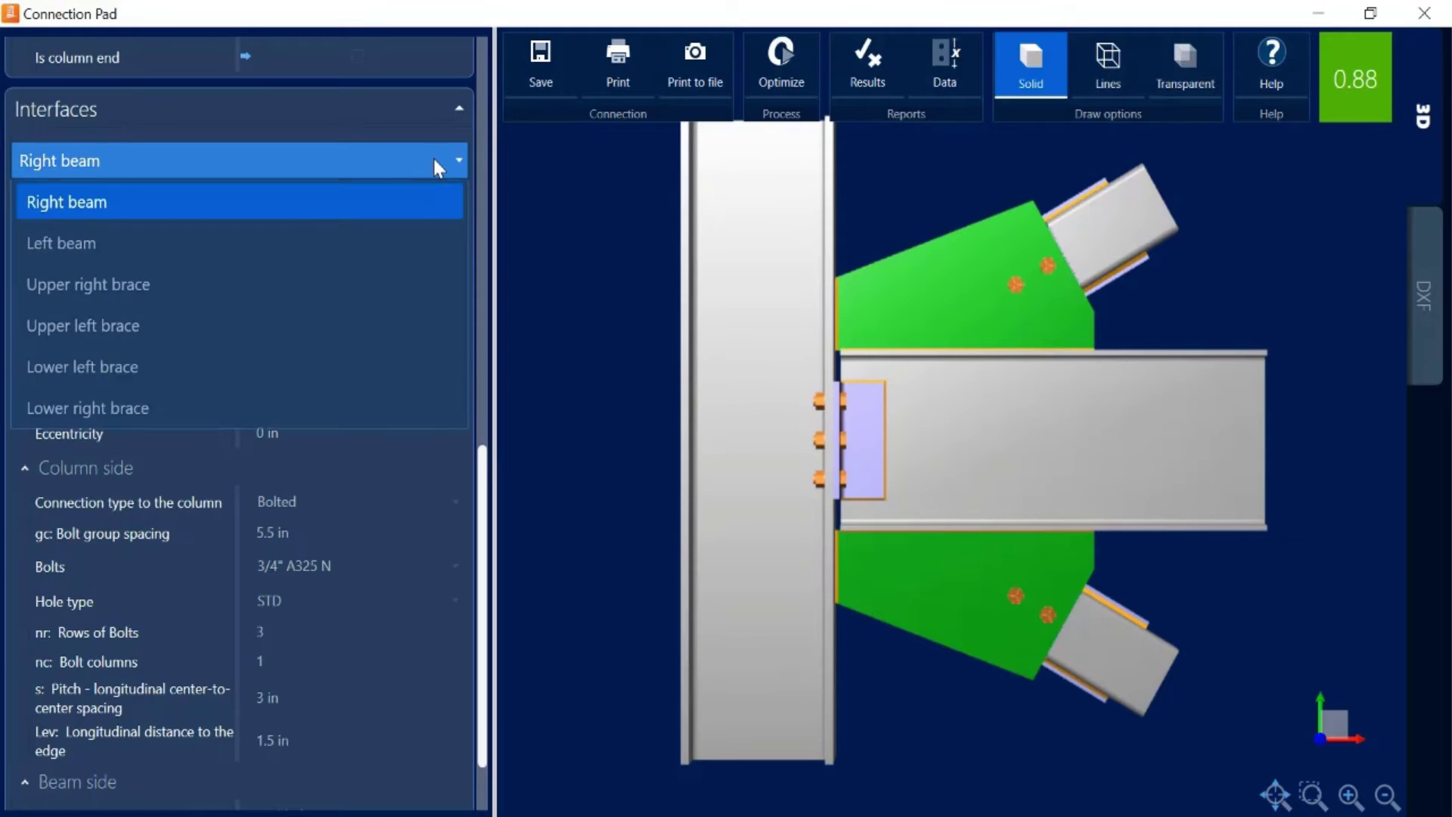
pyautogui.click(121, 285)
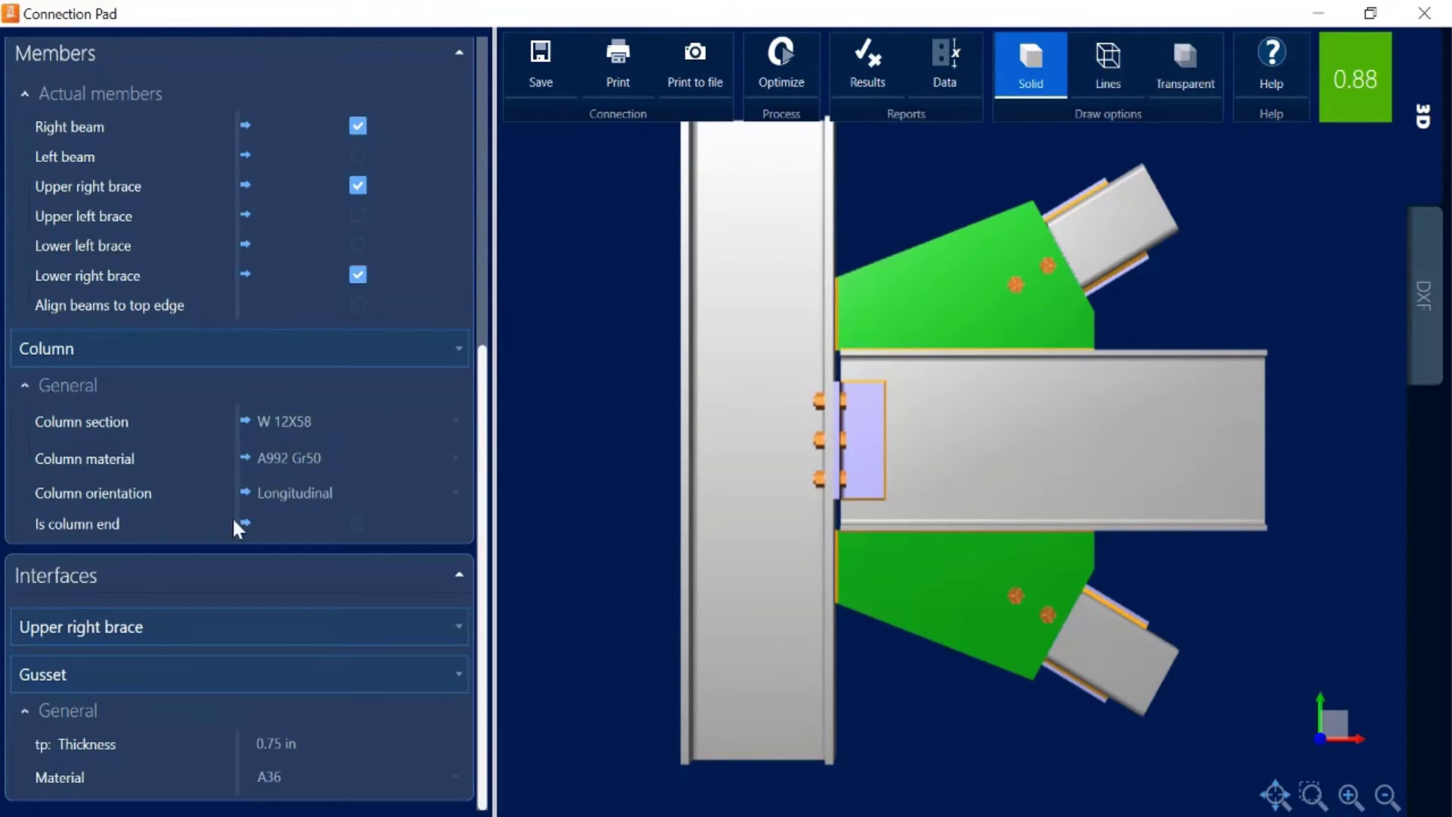
pyautogui.click(381, 675)
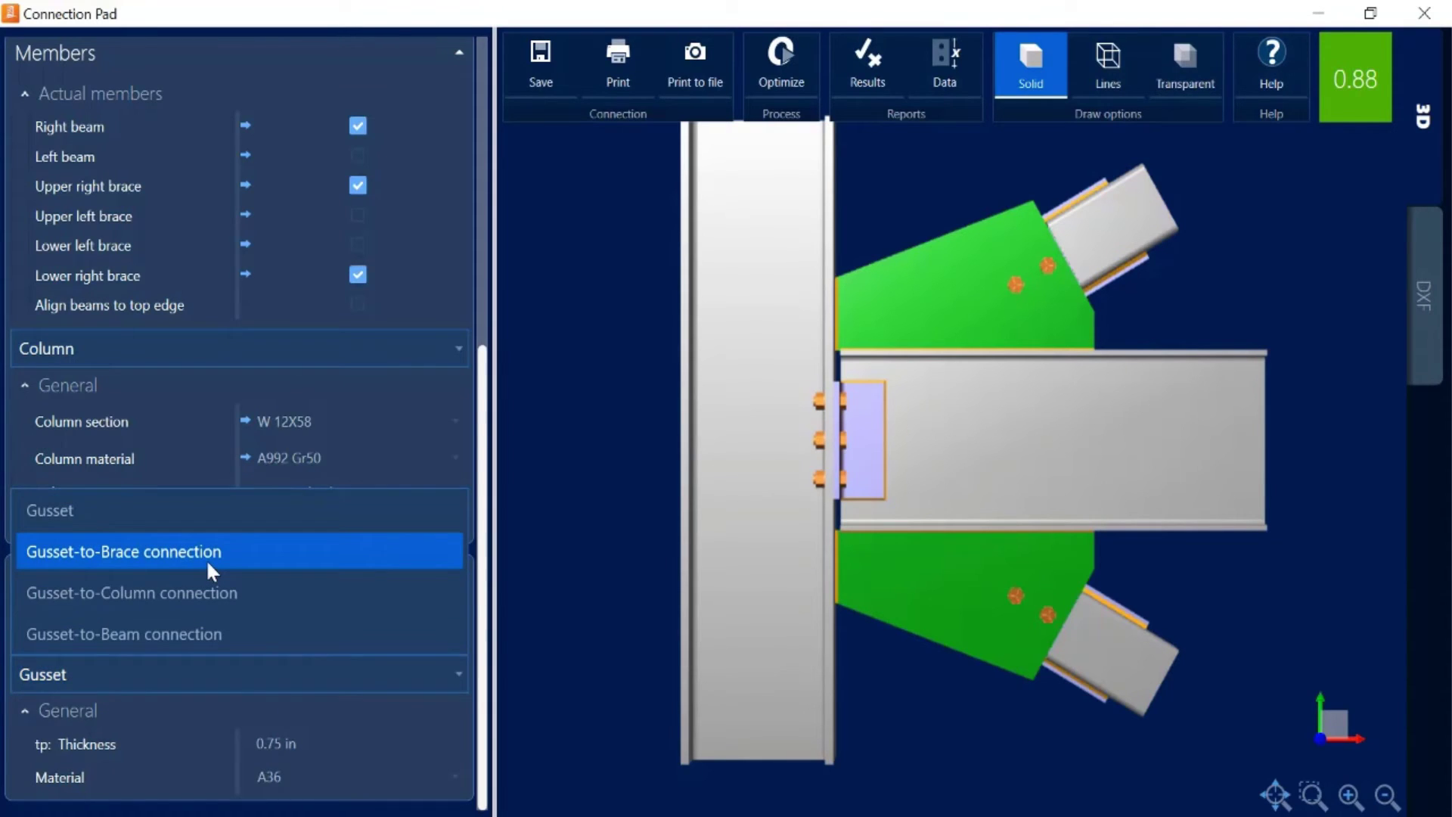
pyautogui.click(233, 557)
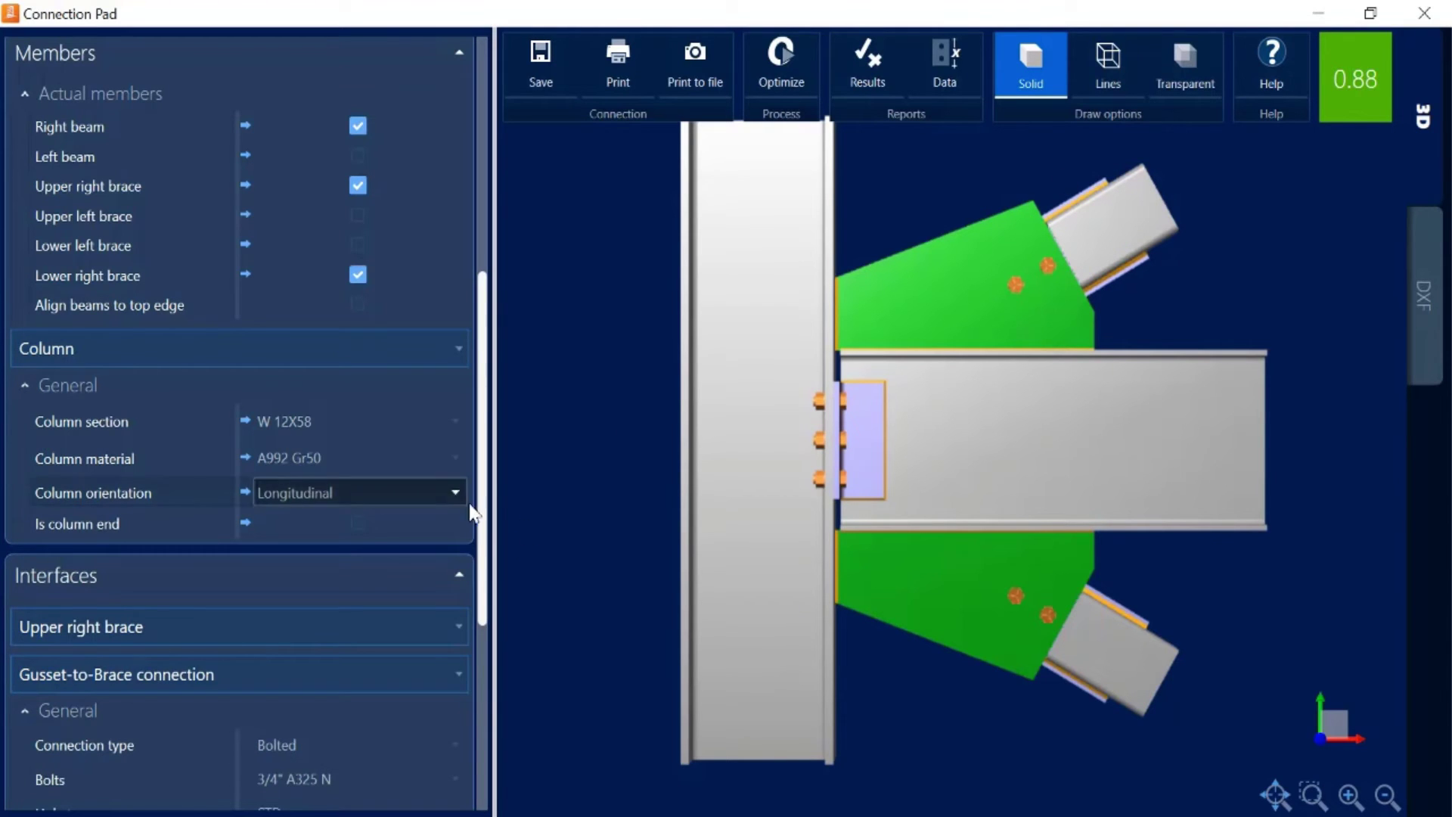
pyautogui.scroll(-2, 486, 530)
pyautogui.moveTo(485, 546); pyautogui.dragTo(498, 750)
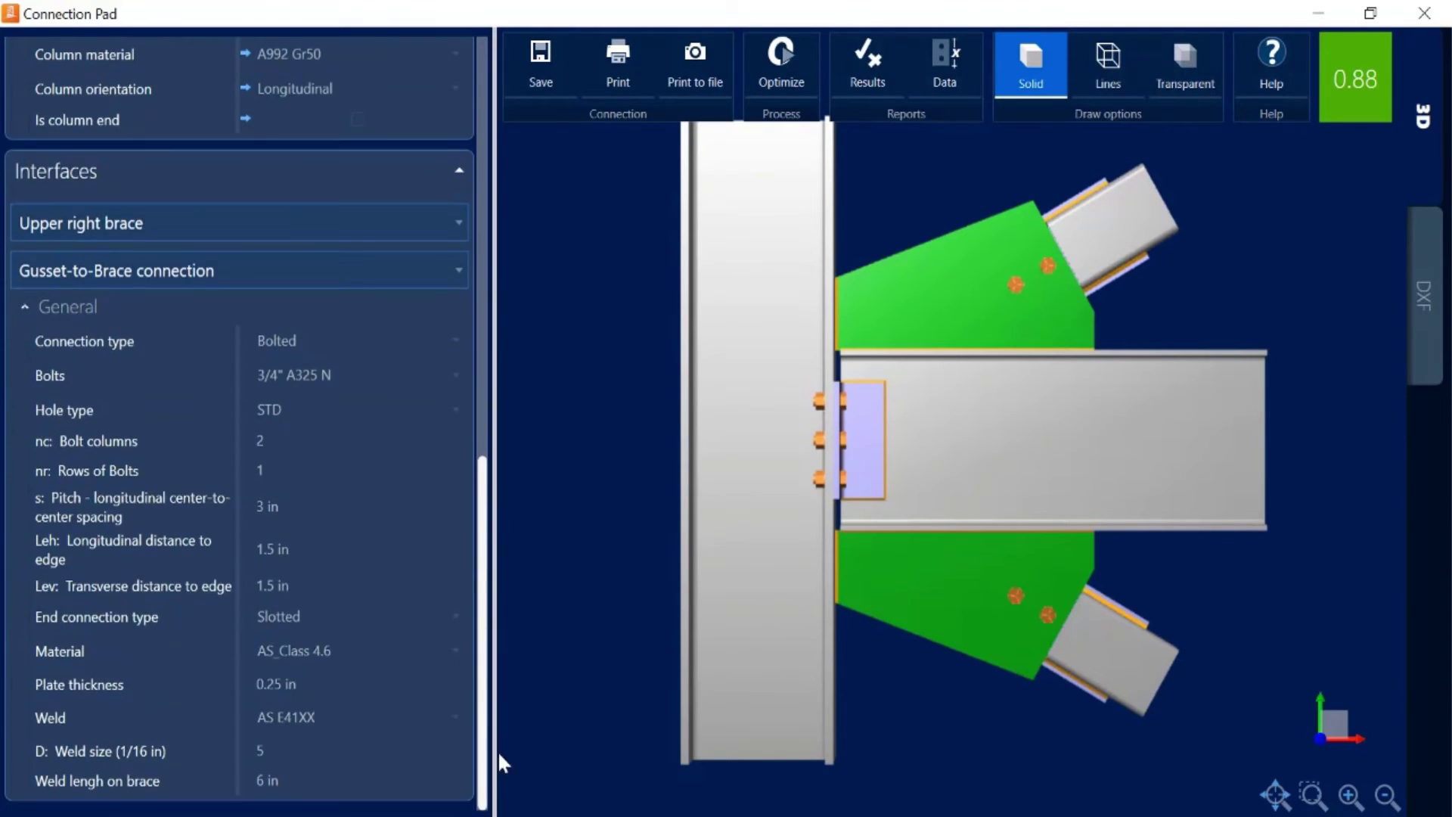
pyautogui.click(271, 346)
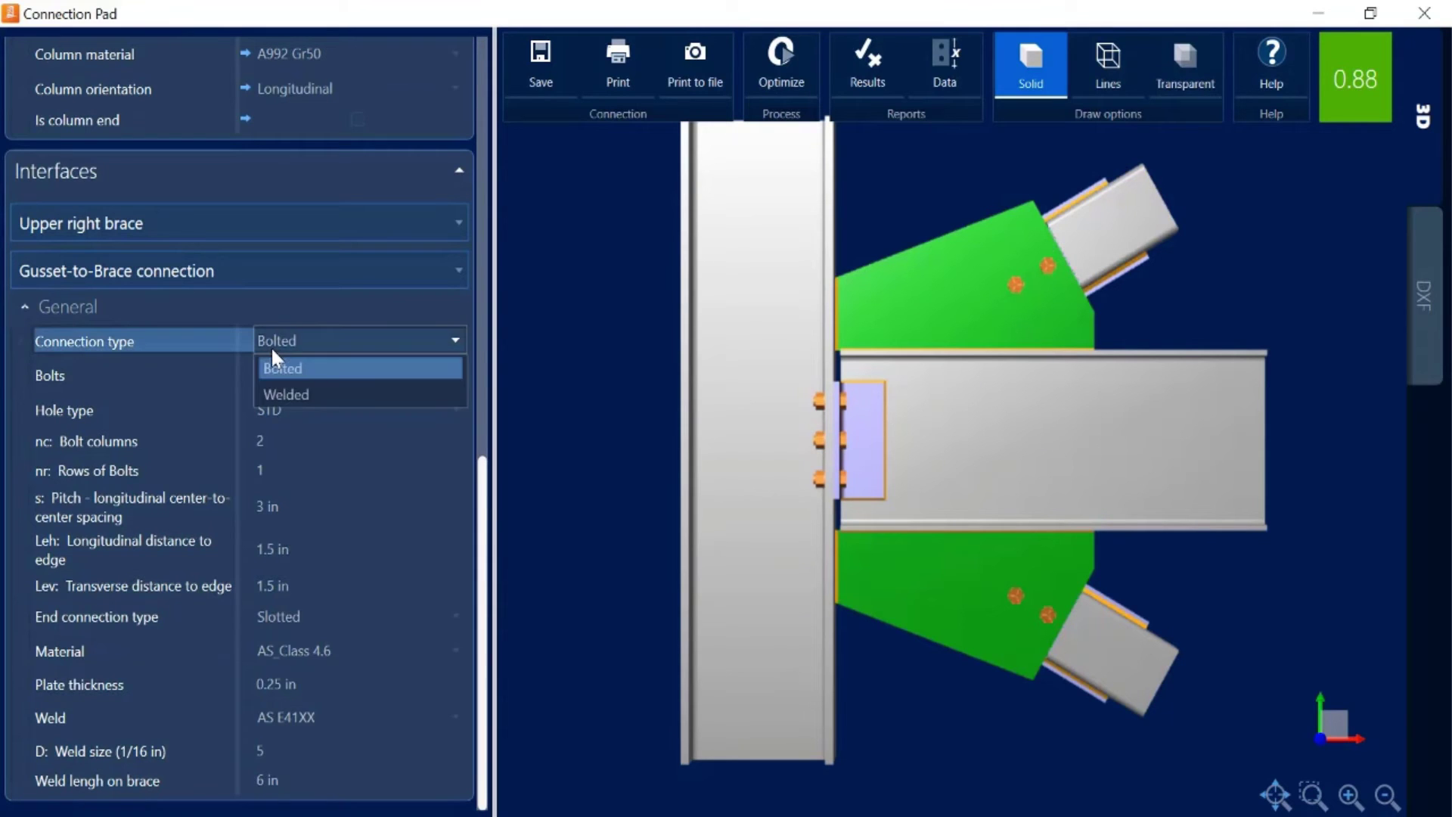
pyautogui.click(283, 389)
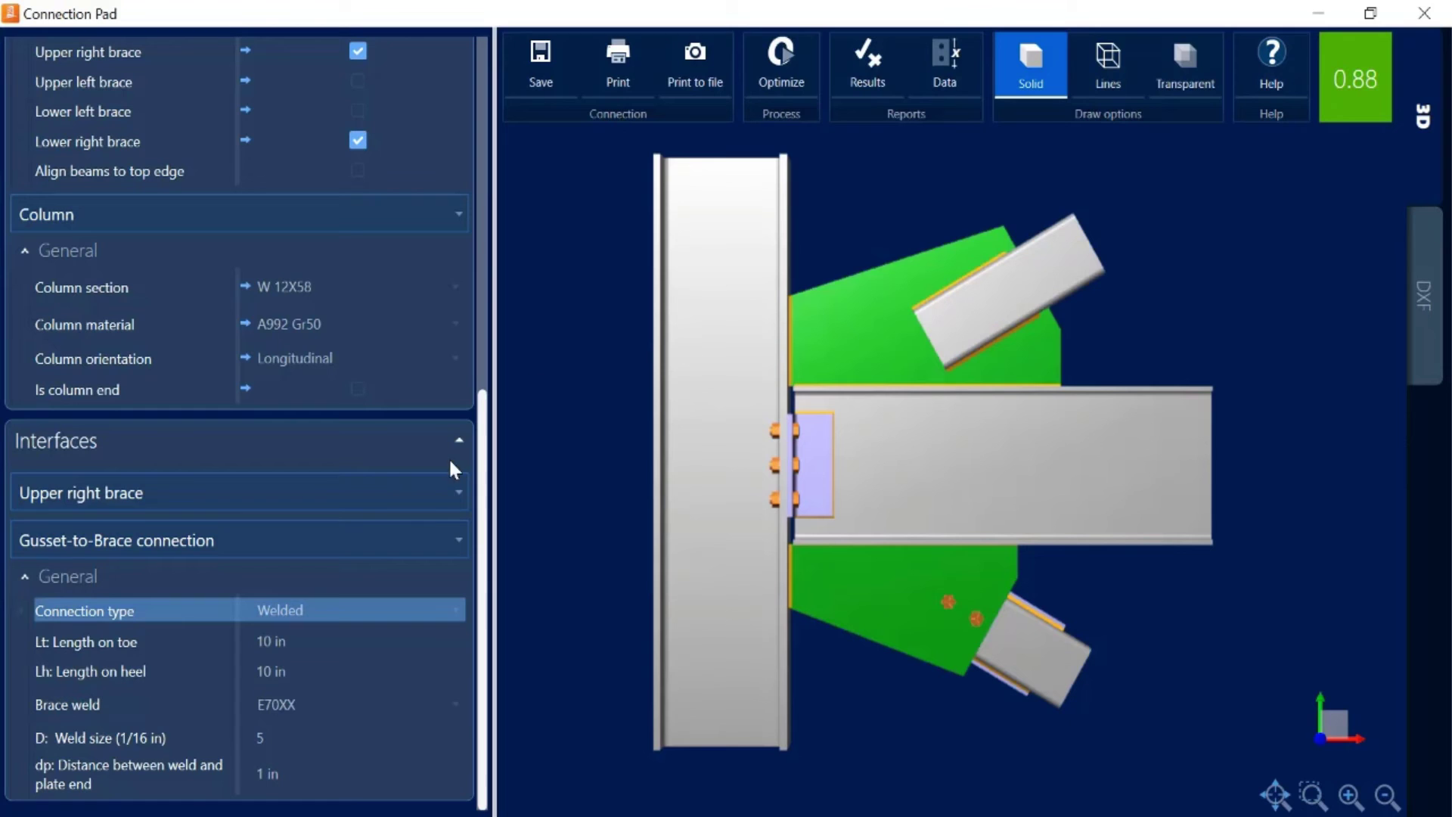
# - Change the lower right brace's gusset-to-brace connection to Welded, dropping the ratio to 0.58
pyautogui.click(440, 492)
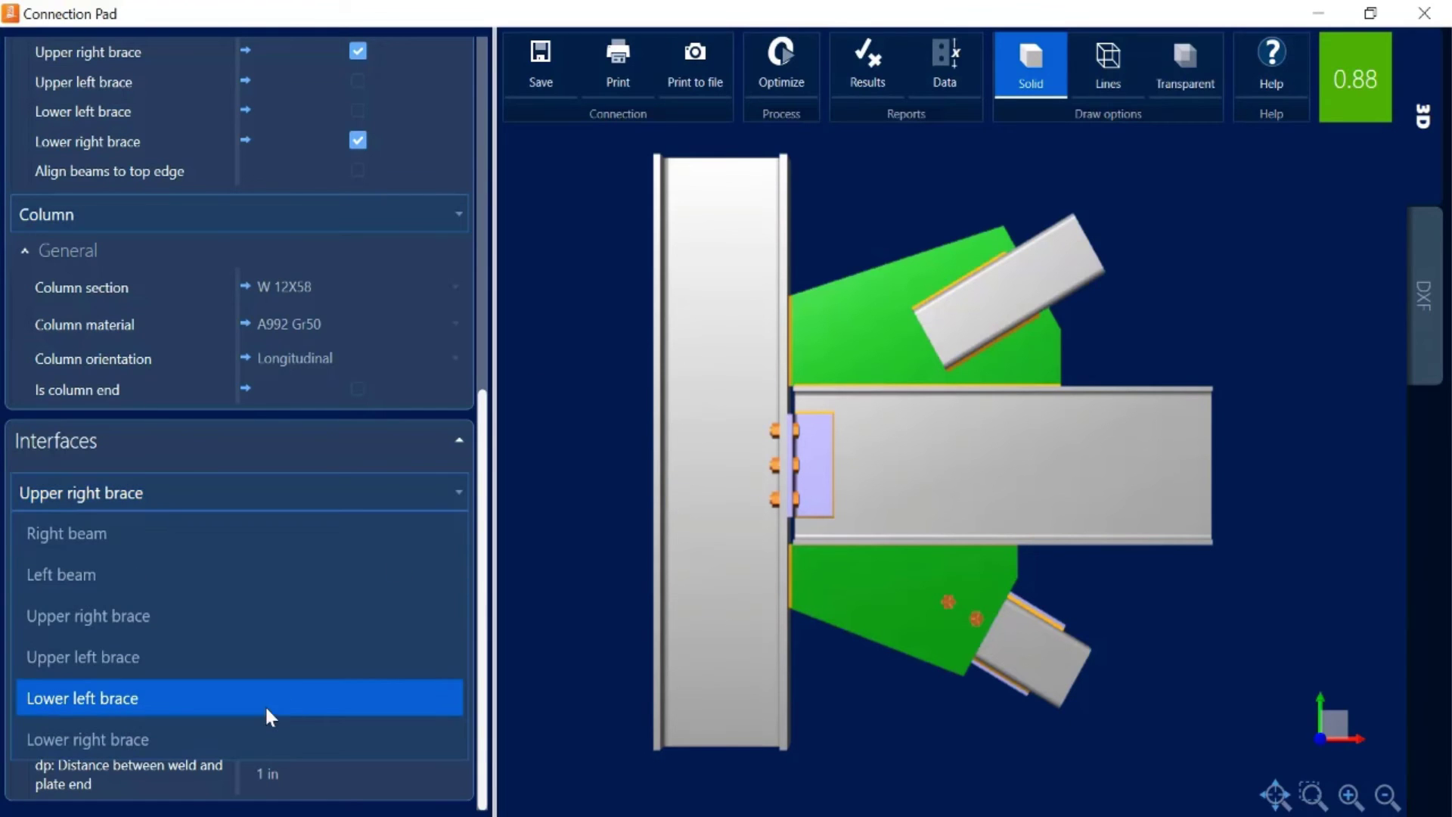
pyautogui.click(227, 741)
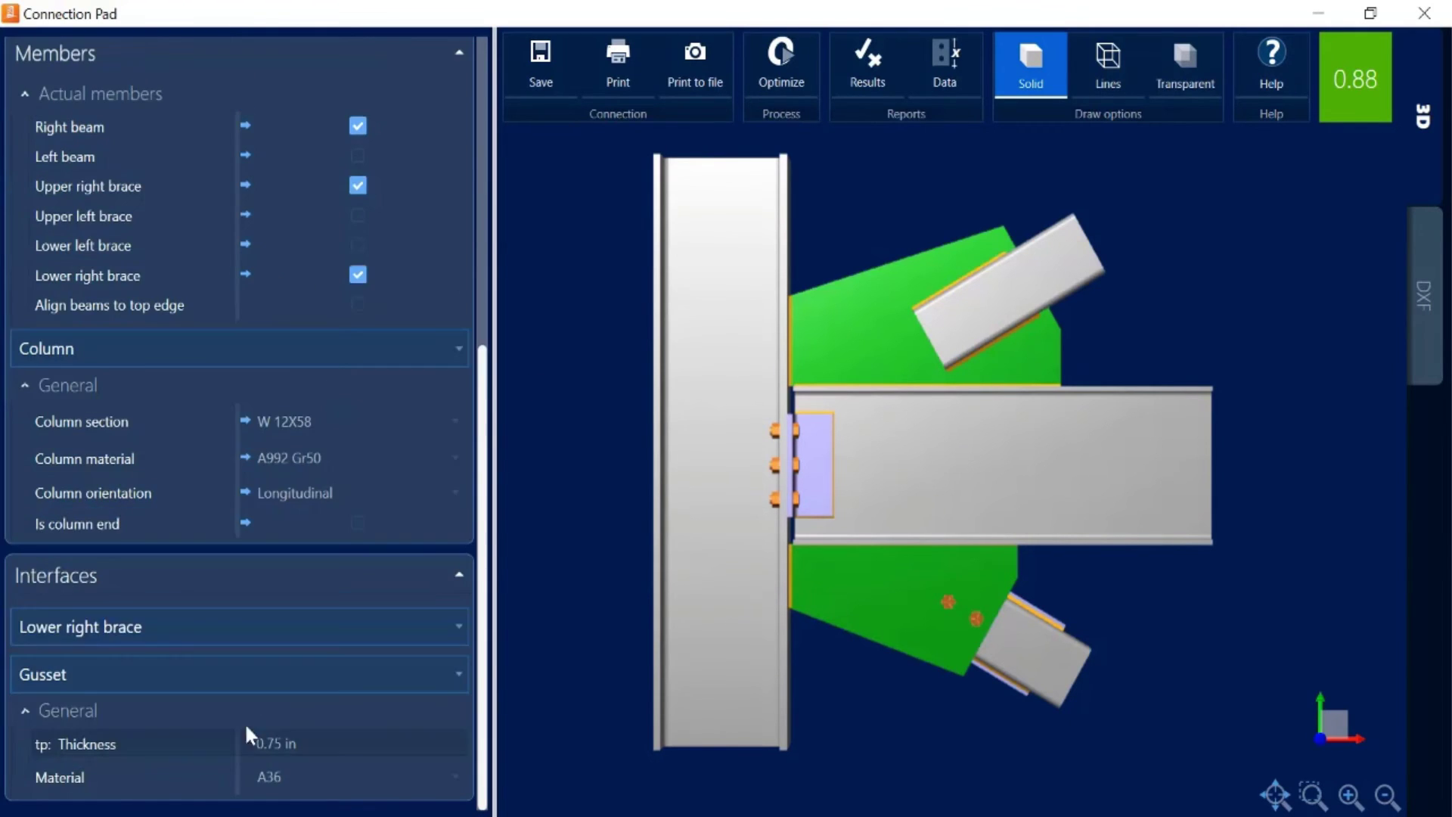
pyautogui.click(351, 678)
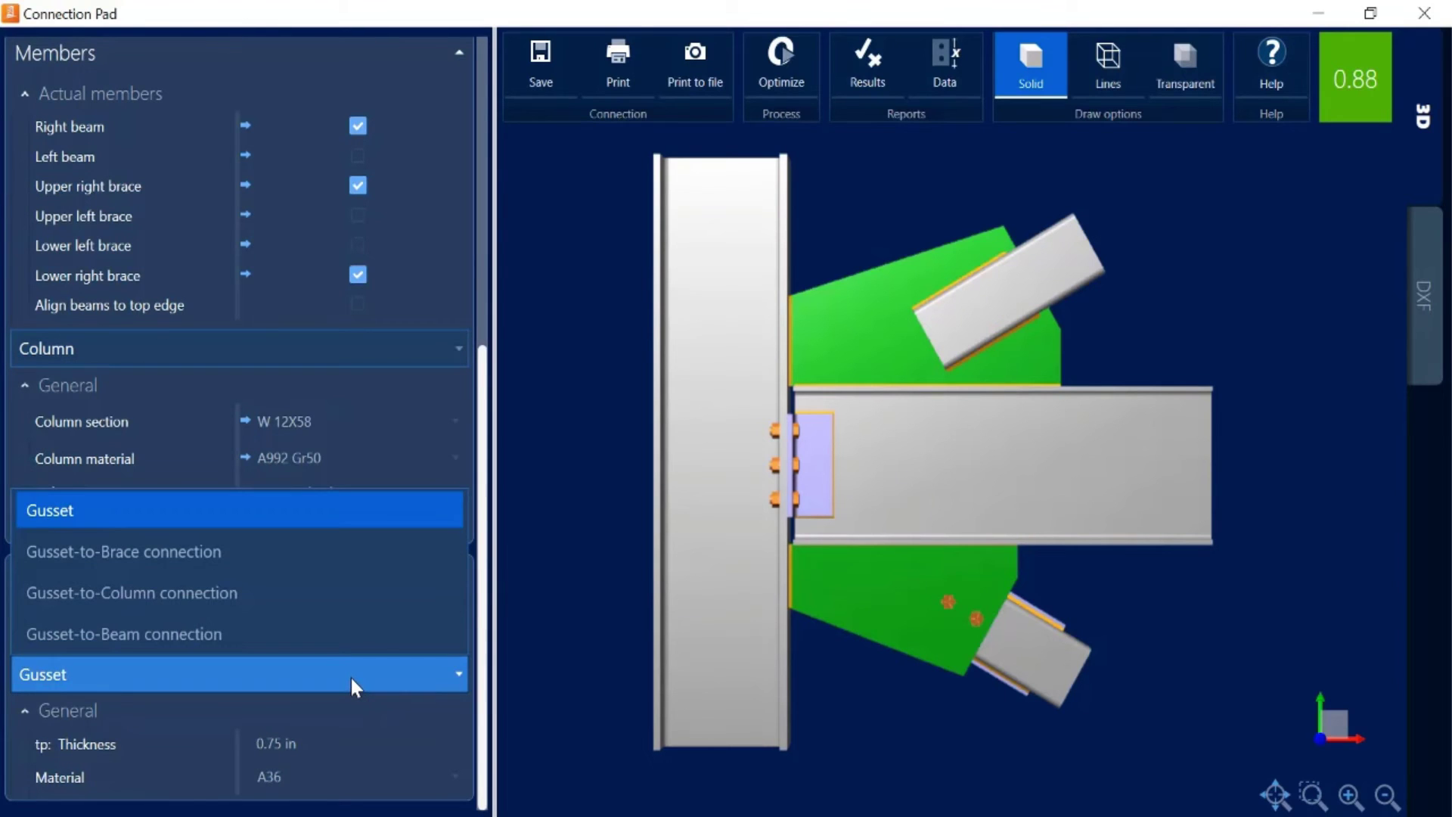
pyautogui.click(242, 552)
pyautogui.moveTo(485, 616); pyautogui.dragTo(483, 806)
pyautogui.click(272, 350)
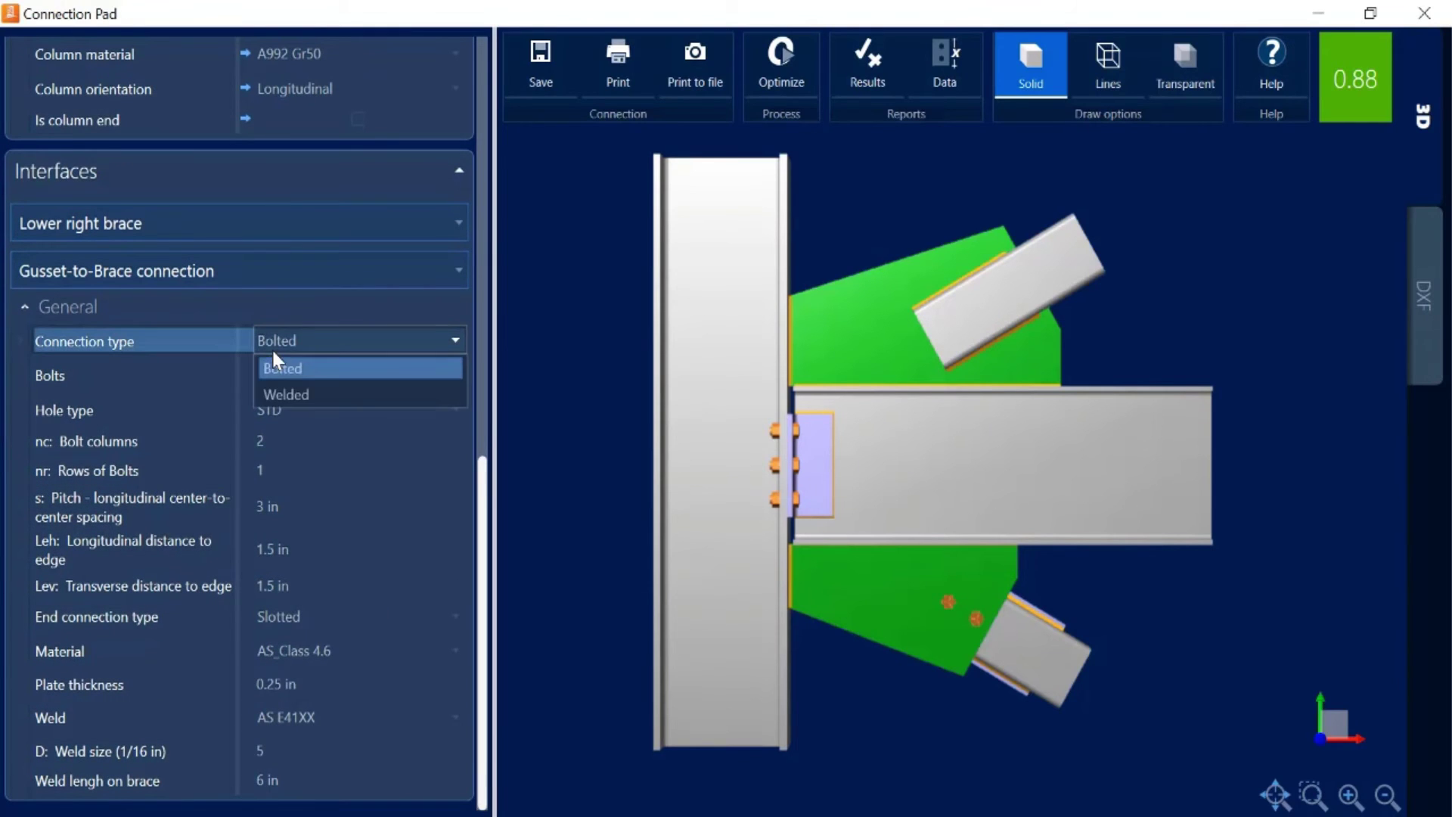
pyautogui.click(270, 395)
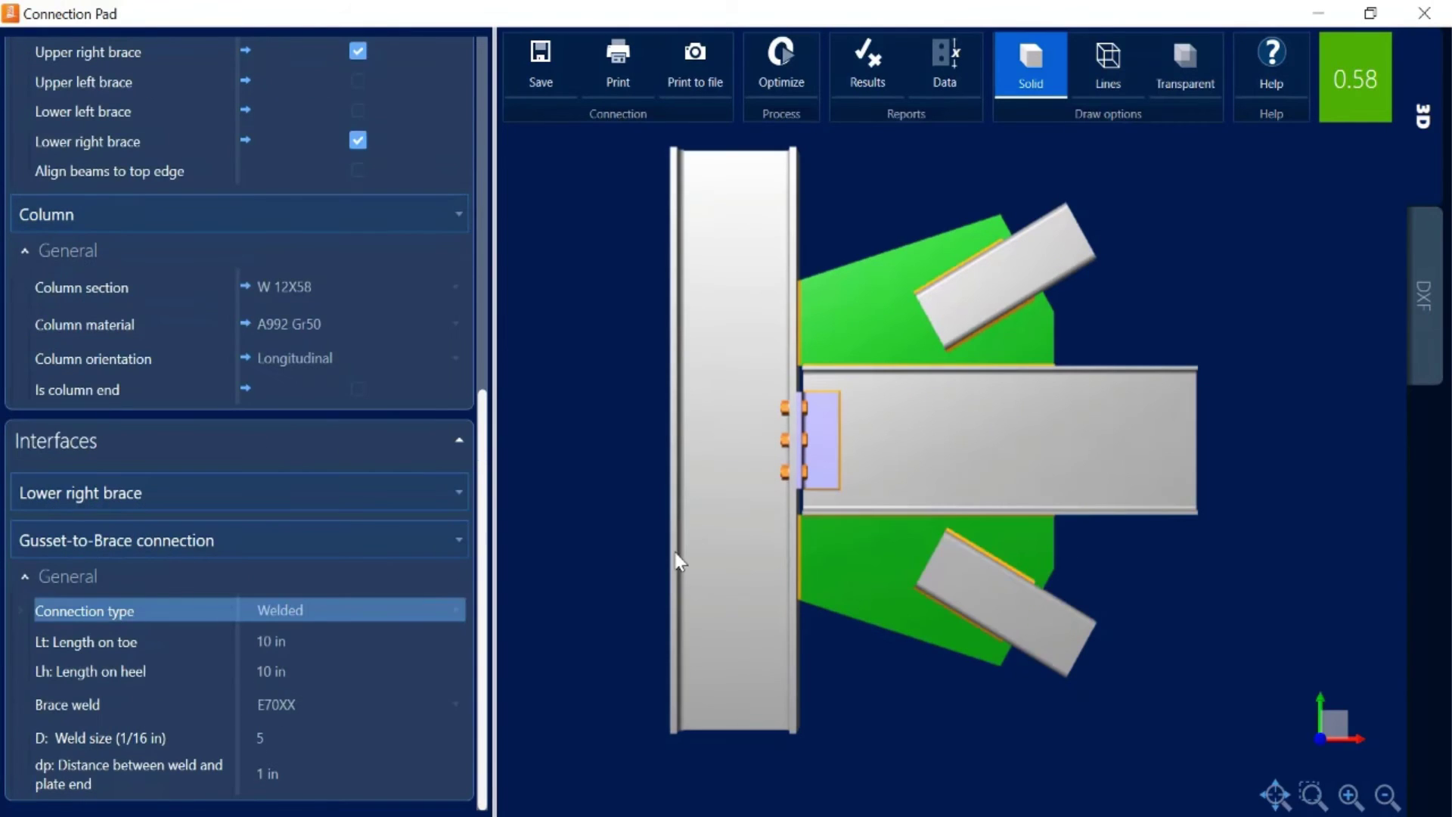
pyautogui.moveTo(1121, 463); pyautogui.dragTo(1064, 499, button='right')
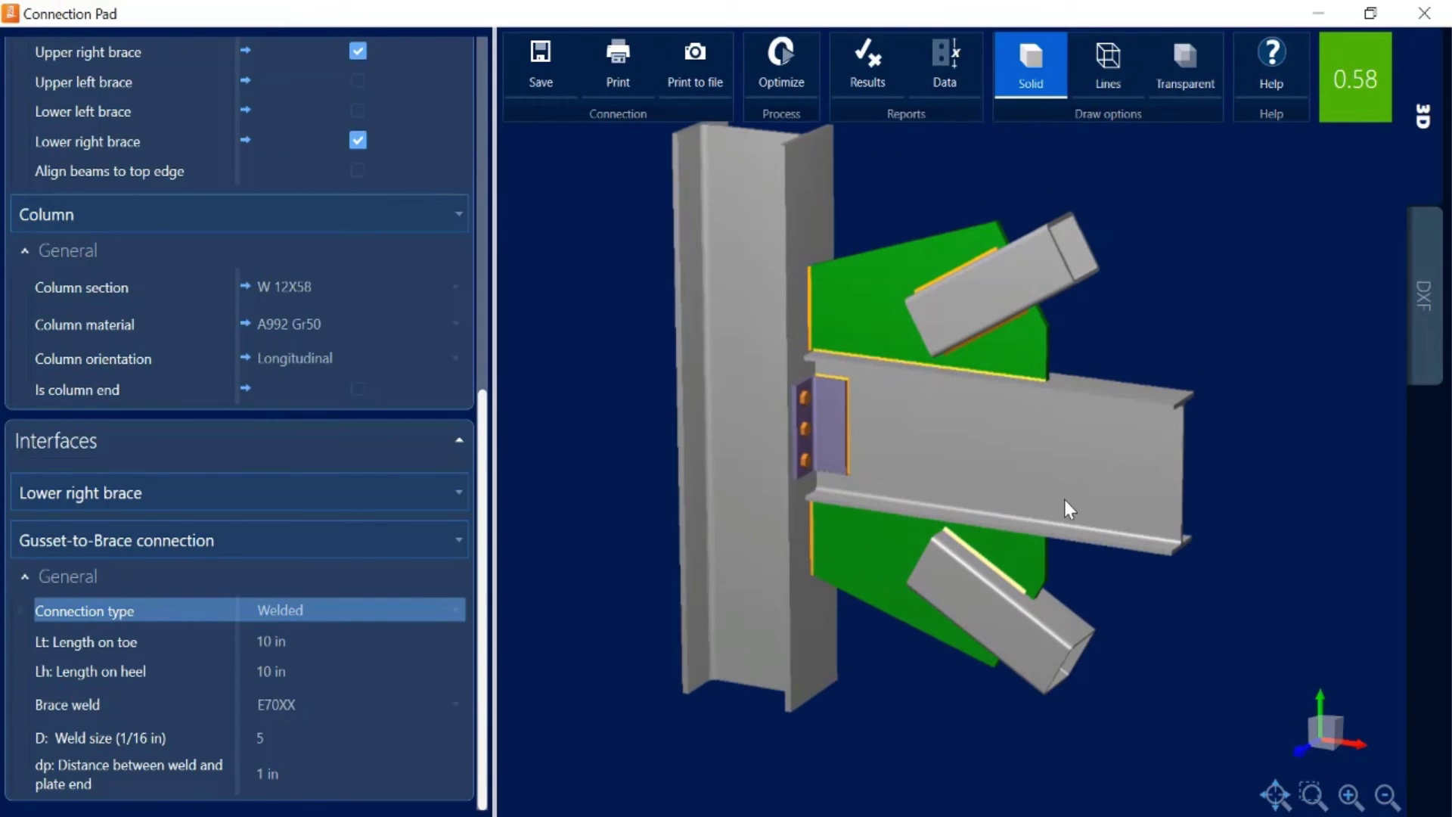
# - Optimize the connection, giving 6 in toe and heel welds and a 0.55 ratio
pyautogui.click(791, 76)
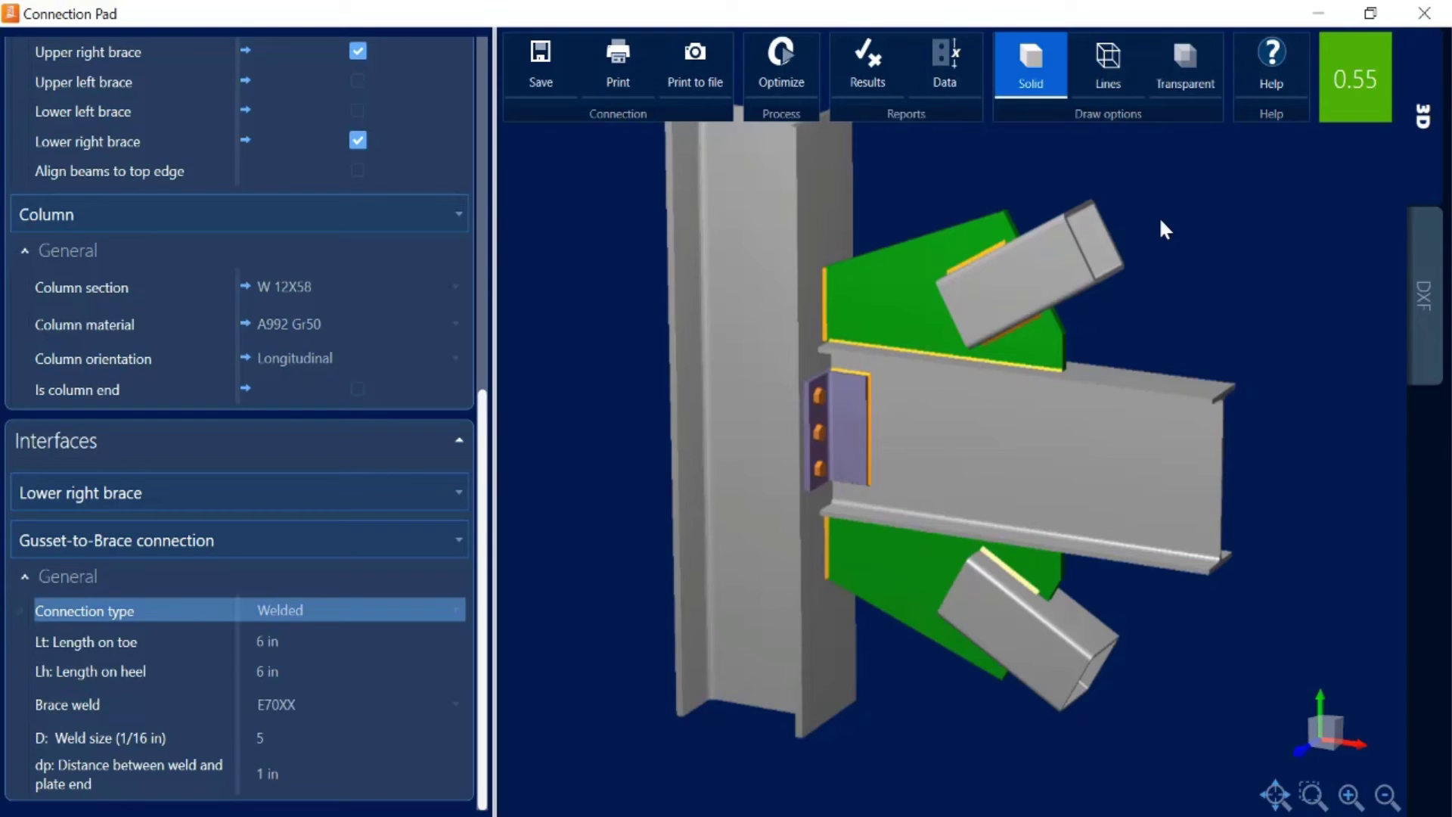
pyautogui.moveTo(1163, 227); pyautogui.dragTo(1076, 541)
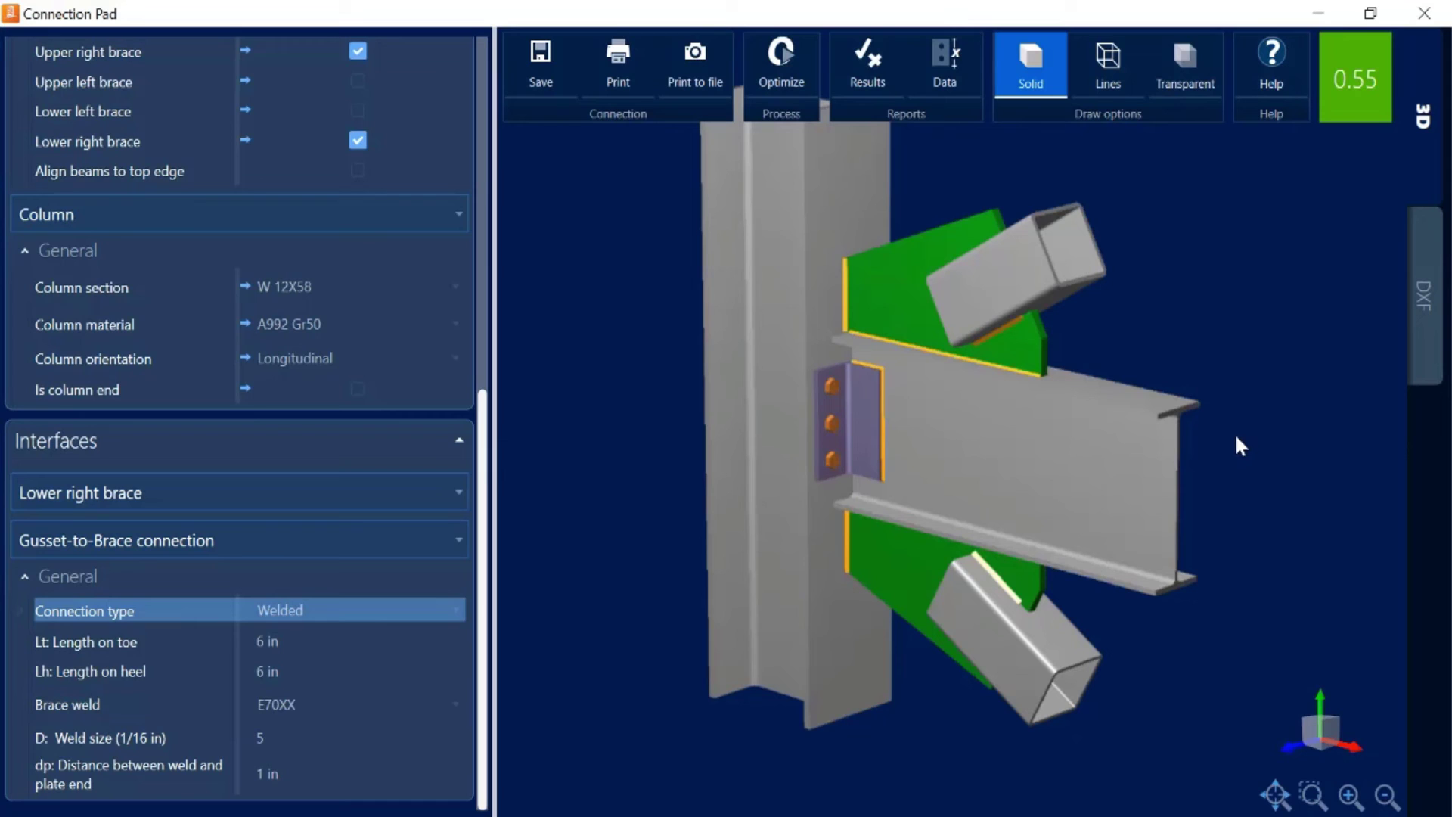
# - Switch the viewport to the dimensioned 2D DXF drawing of the connection
pyautogui.click(1423, 299)
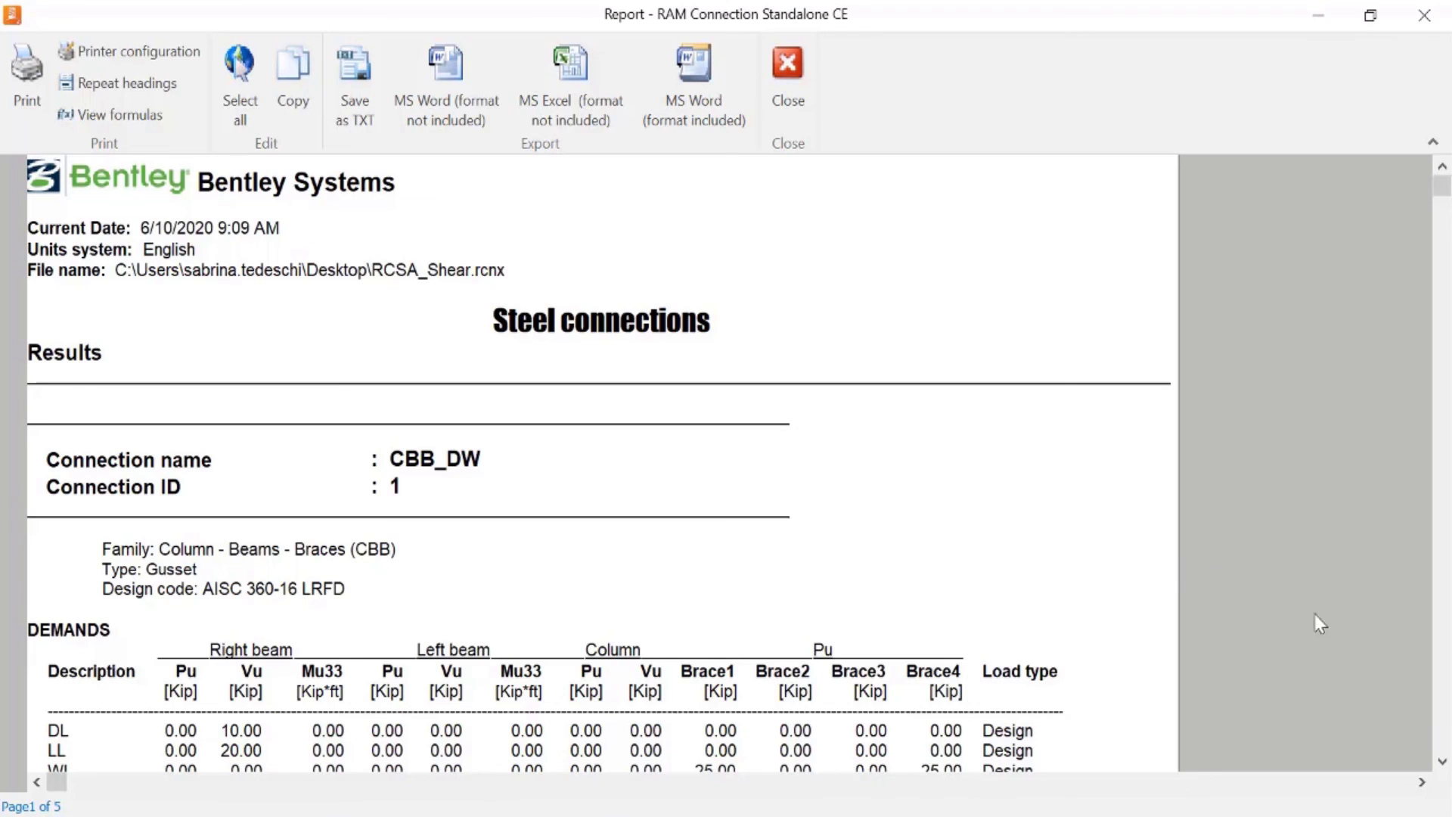
# - Bring the report's DESIGN CHECK table into view and expand every check with its formulas
pyautogui.click(1441, 620)
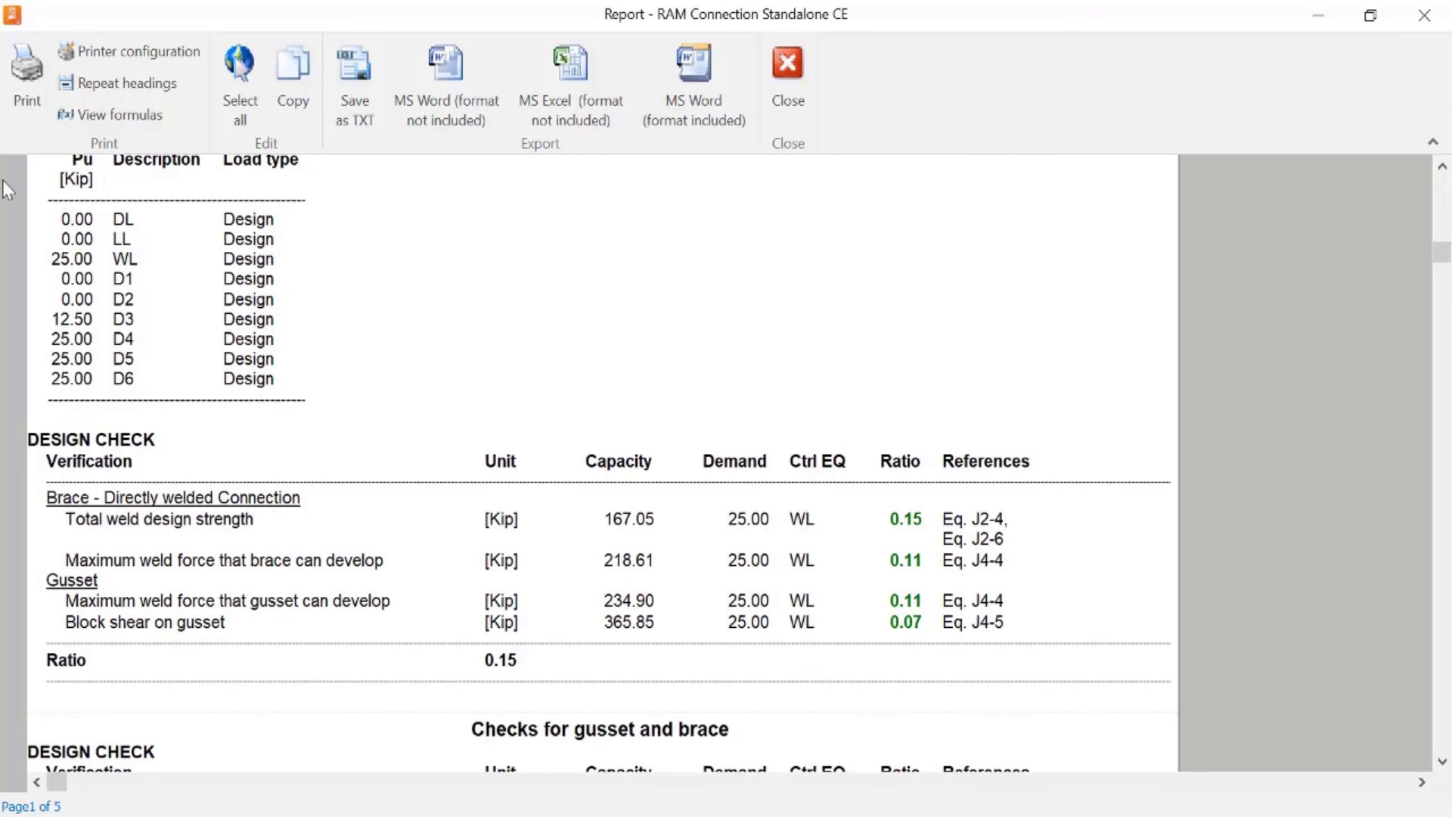
pyautogui.click(89, 120)
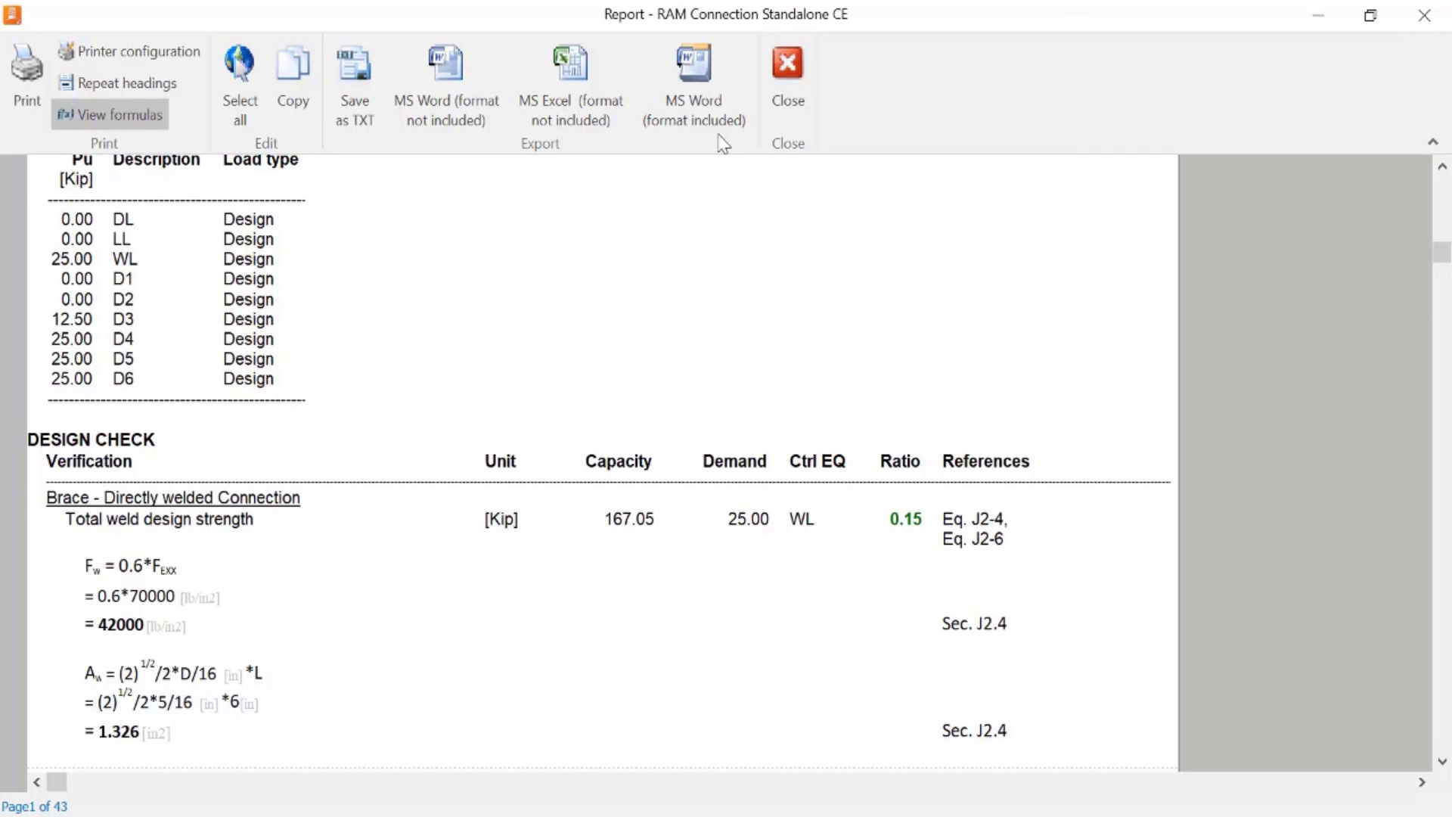
# - Close the calculation report, return to the 3D view, and exit the Connection Pad editor
pyautogui.click(786, 92)
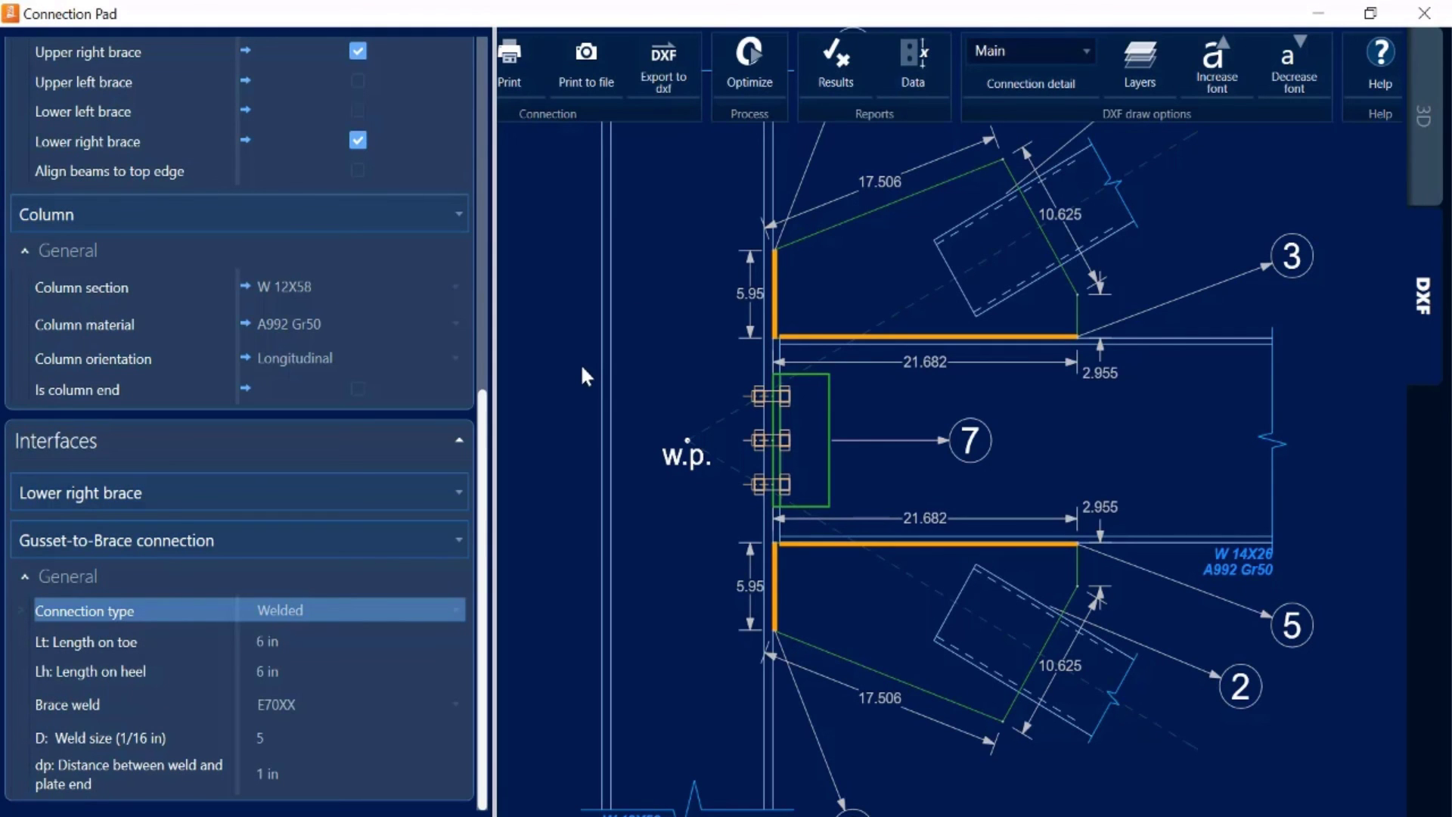
pyautogui.click(1411, 172)
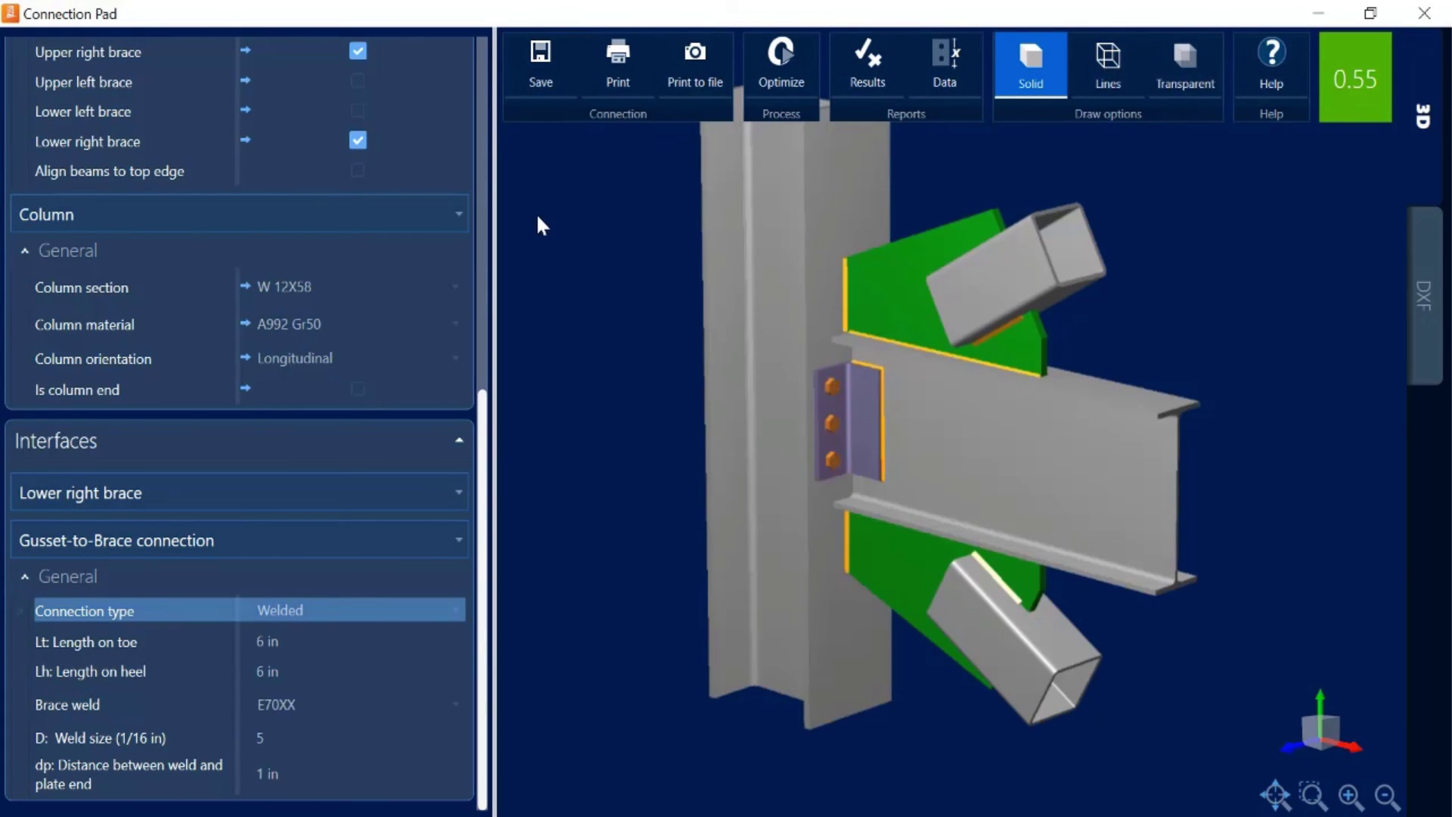
pyautogui.click(1432, 18)
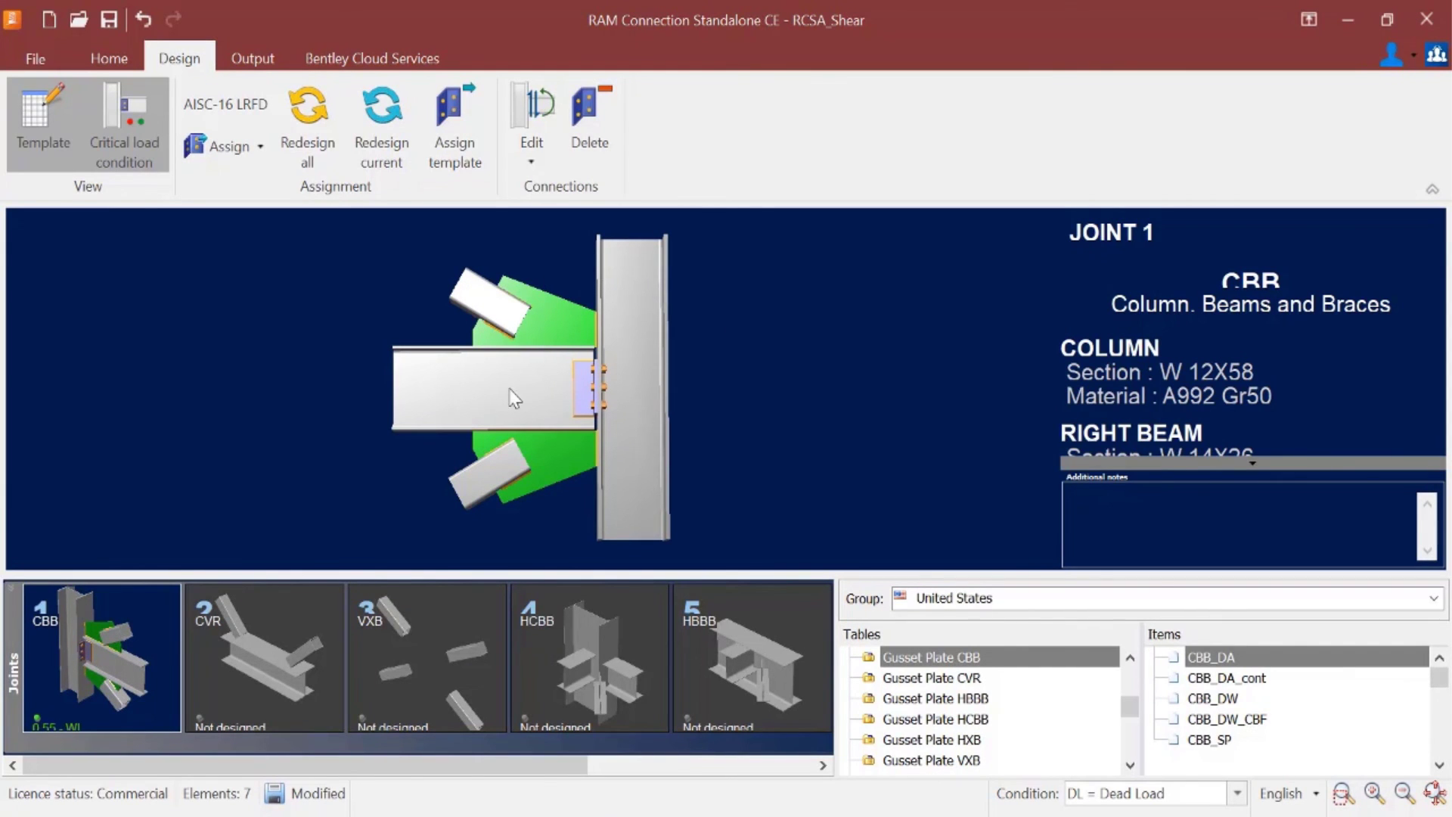
# - Orbit Joint 1 into a perspective view of the column, beam and braces
pyautogui.moveTo(477, 386); pyautogui.dragTo(582, 373)
pyautogui.rightClick(581, 373)
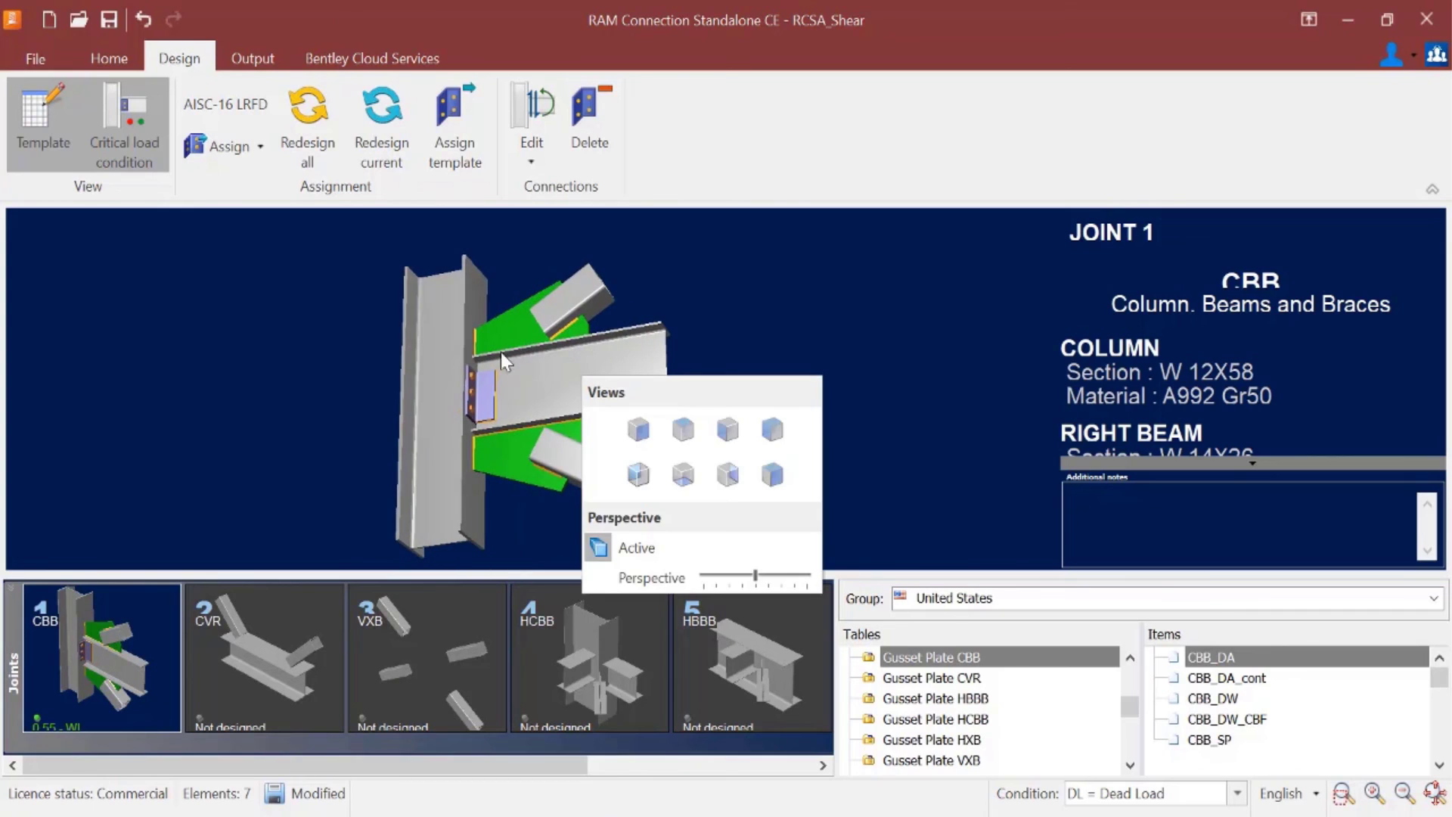